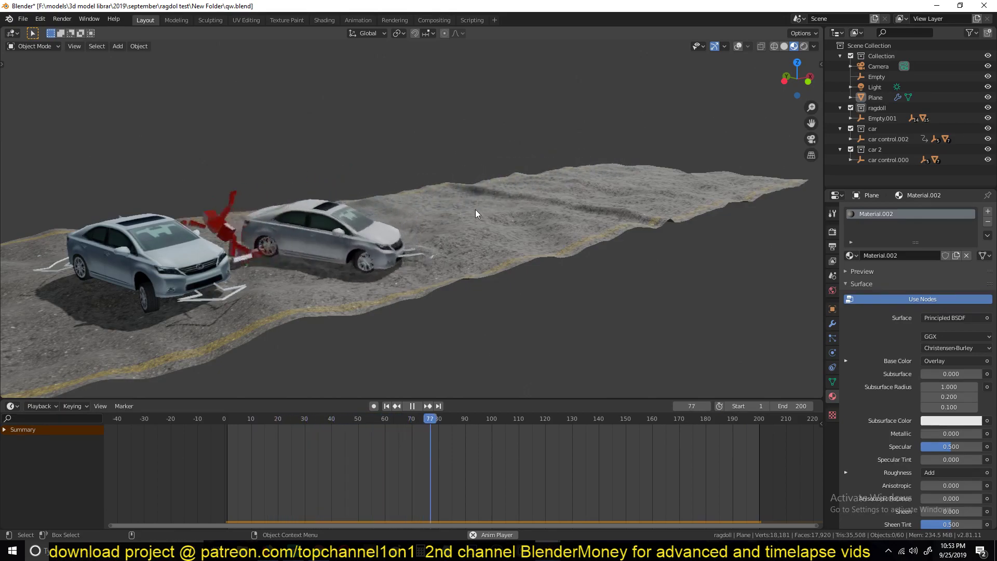
- Stop the playback, move to frame 40, and turn on the viewport overlays
key(space)
click(331, 463)
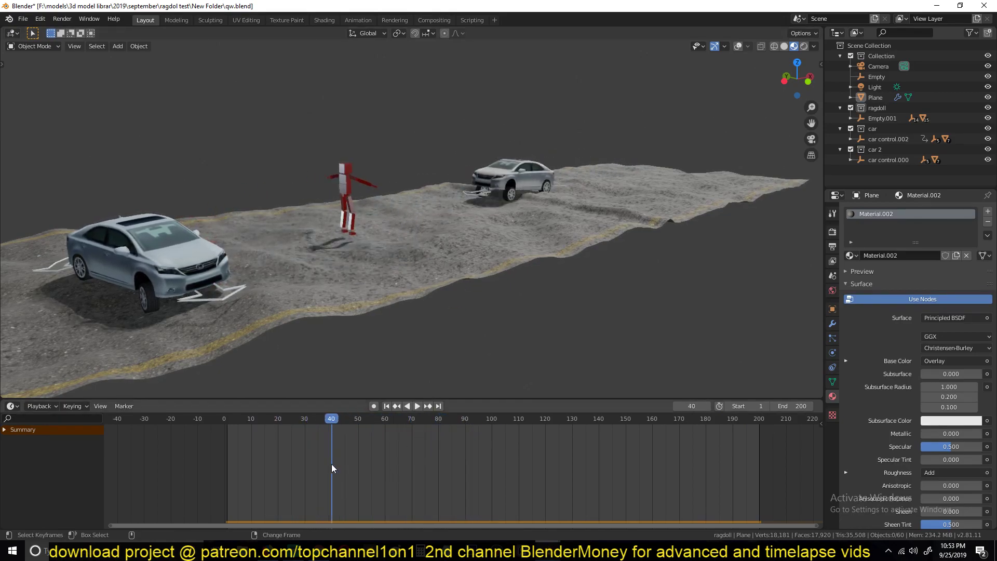
click(740, 46)
- Scale down the empty that drives the road plane's displacement texture to make the bumps finer
middle_drag(558, 207, 705, 207)
click(706, 207)
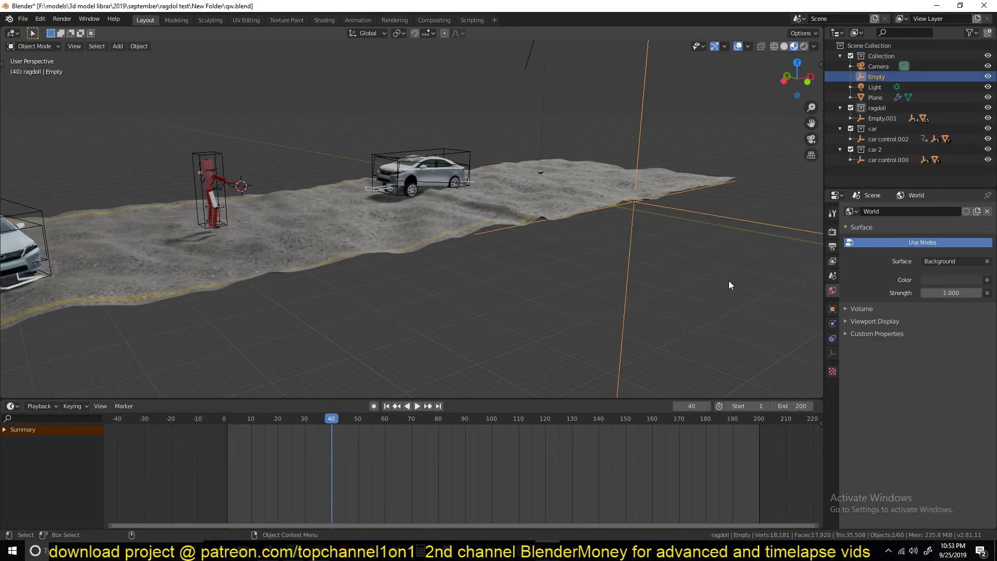
key(s)
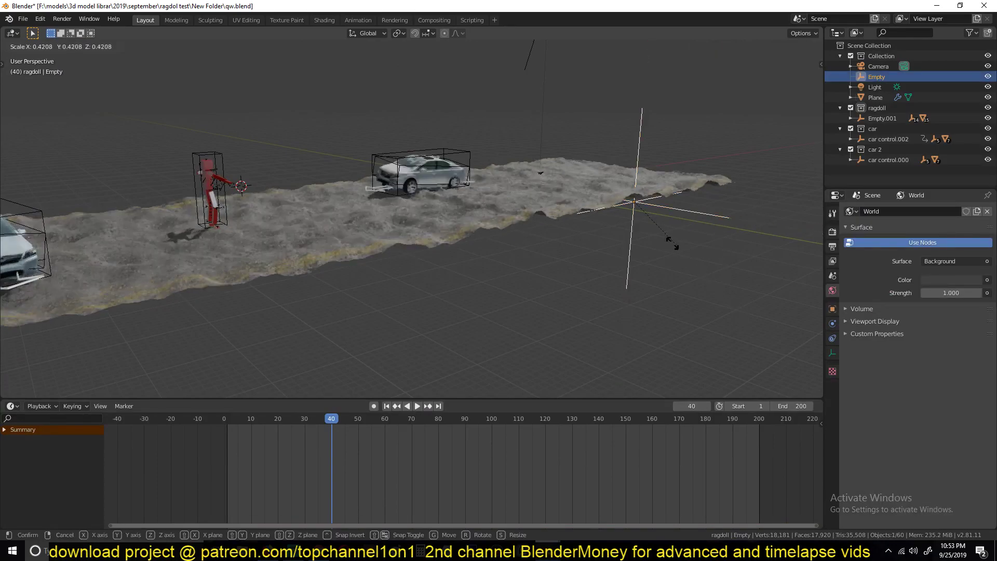
mouse_move(657, 232)
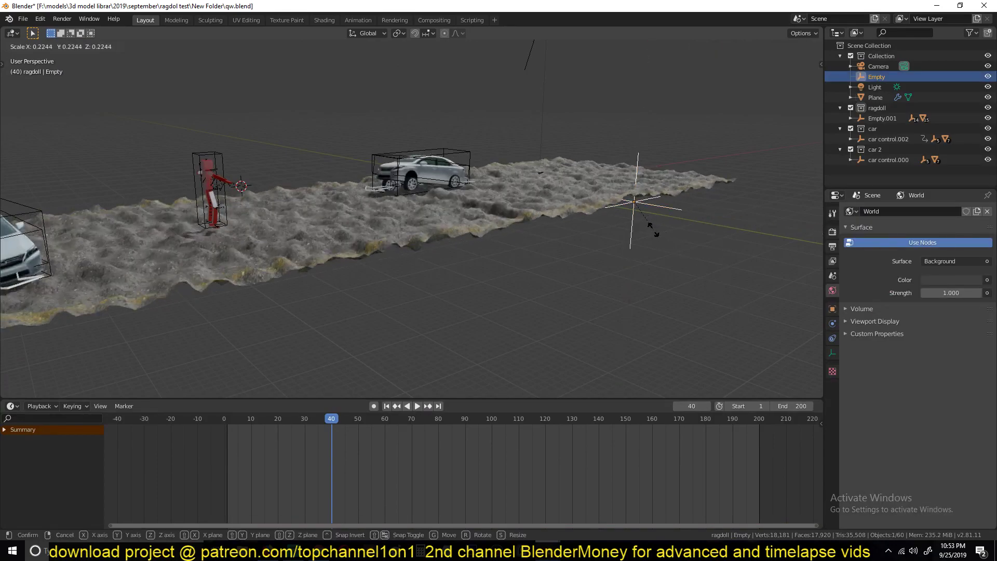
click(572, 193)
- Set the strength of the road plane's Displace modifier to 1.000
click(571, 192)
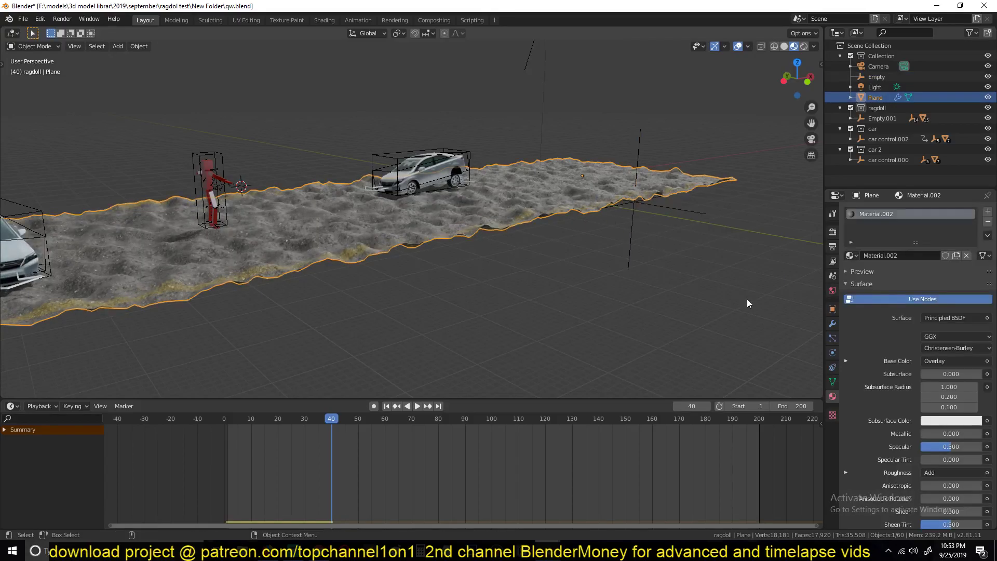
click(831, 325)
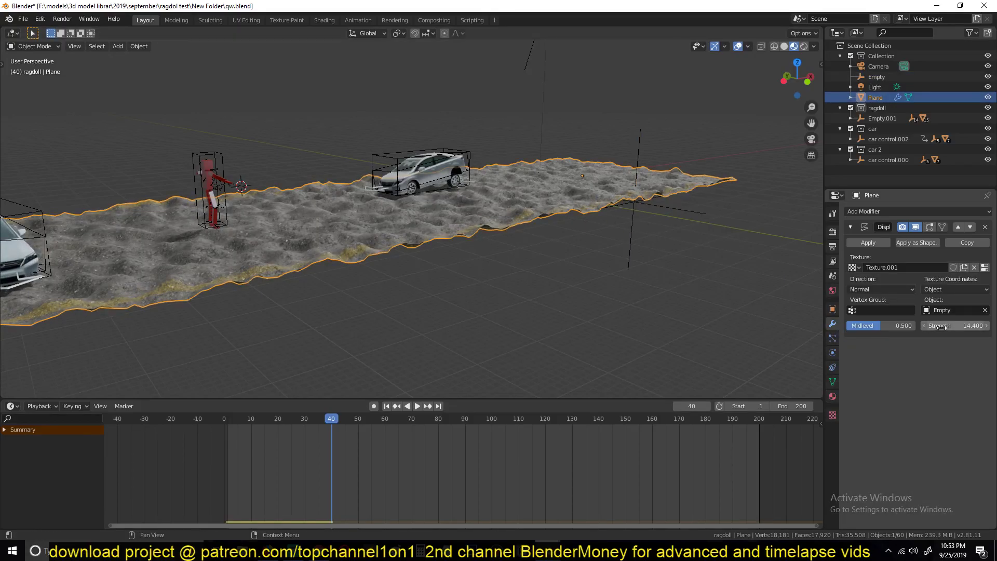
key(Return)
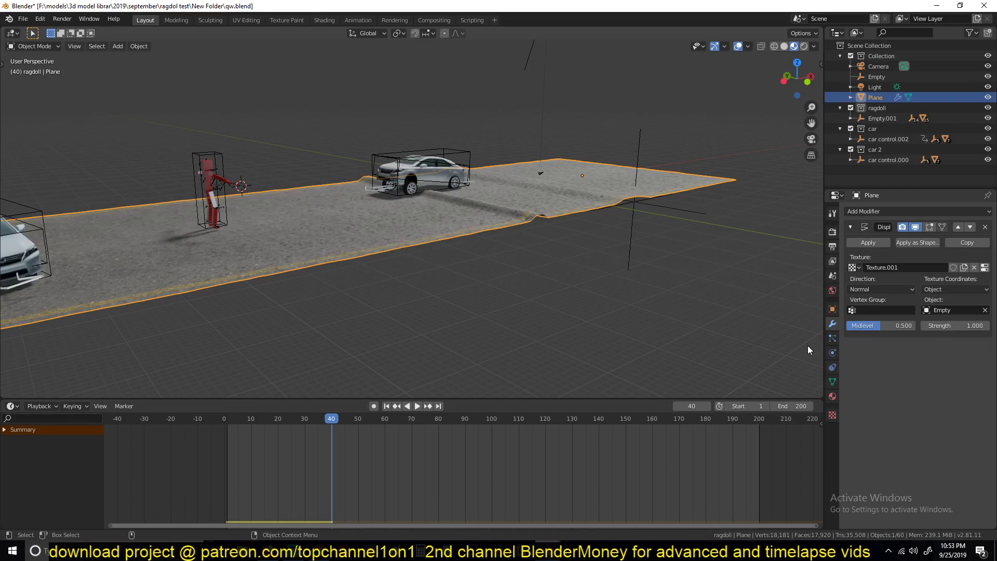
- Rewind to frame 0, play the car animation, and stop it at frame 57, where the car reaches the ragdoll
key(shift+Left)
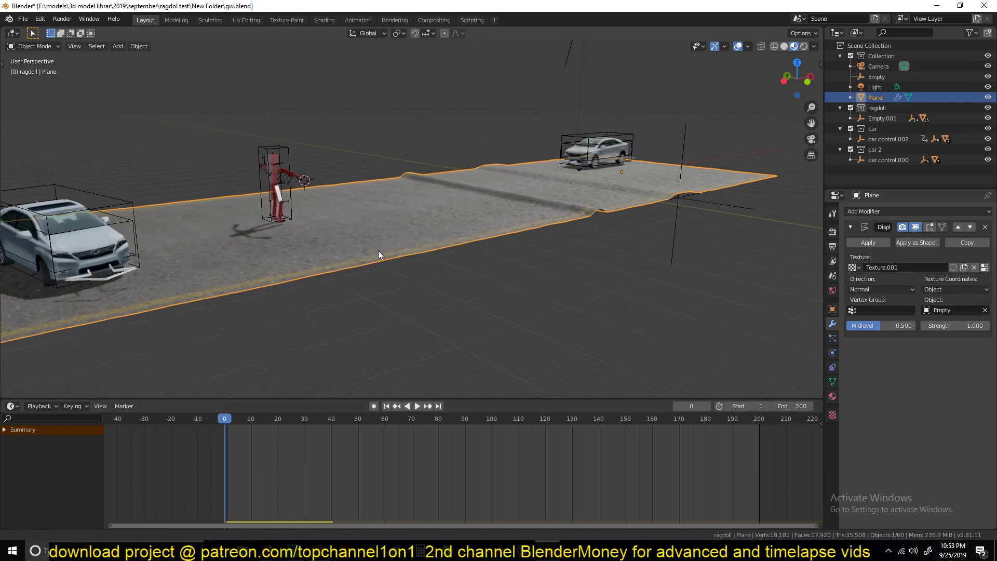
click(378, 251)
key(space)
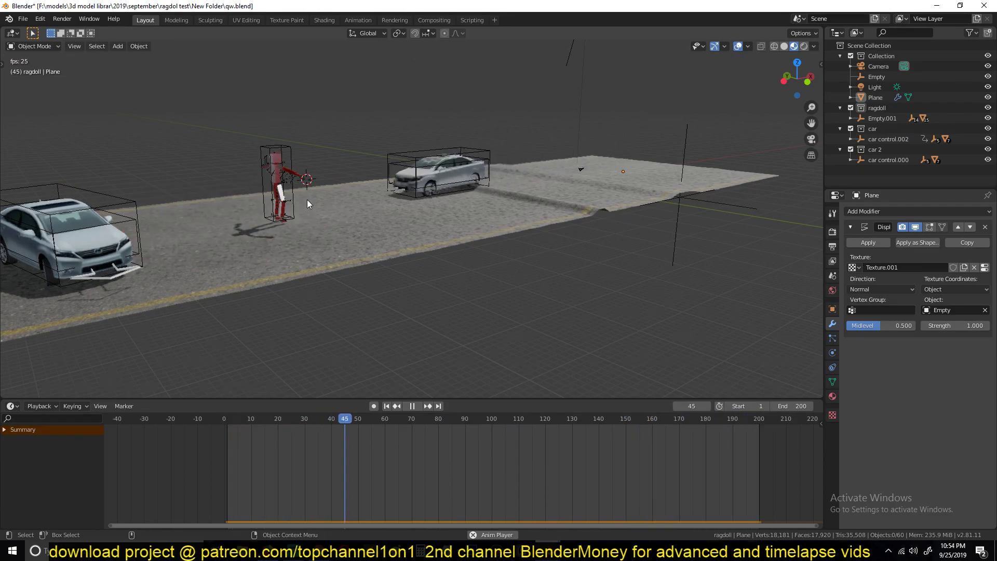
key(space)
- Select the moving car's body and examine it up close beside the ragdoll
scroll(350, 202, up, 1)
click(350, 200)
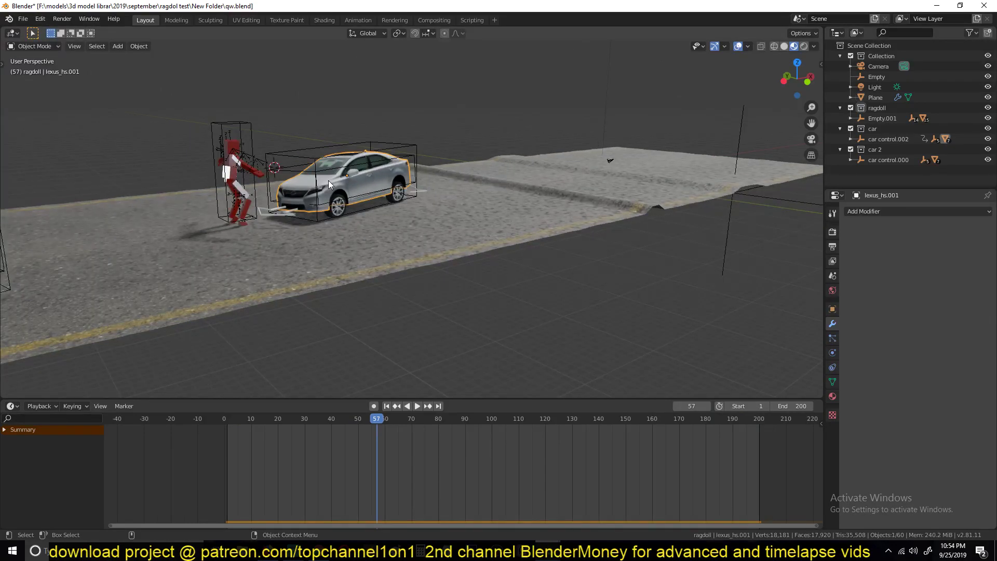
key(KP_Decimal)
key(Tab)
key(Tab)
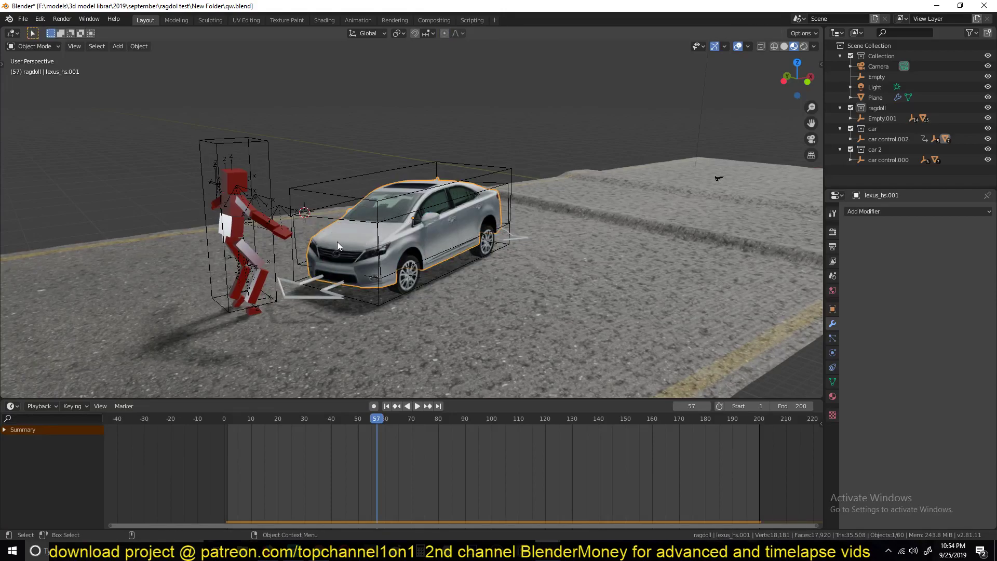
- Switch to the browser and look over the free Lexus 3D Model page on Free3D
mouse_move(267, 551)
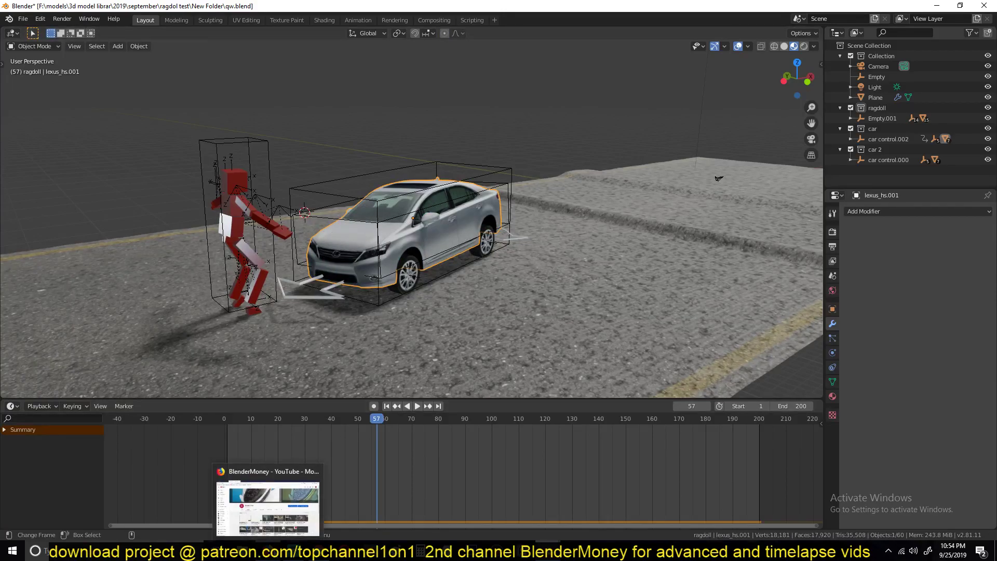
click(267, 508)
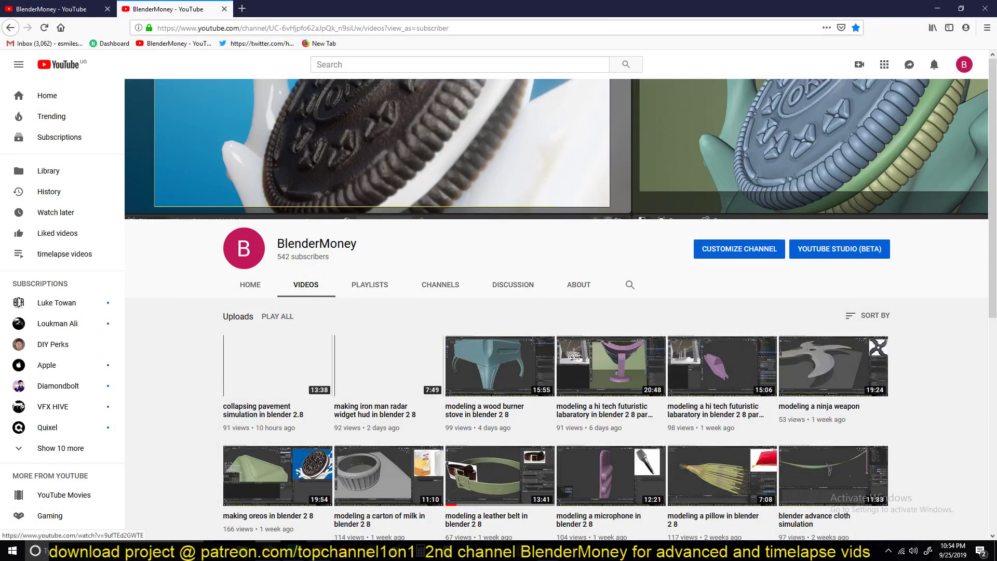
drag(342, 560, 276, 3)
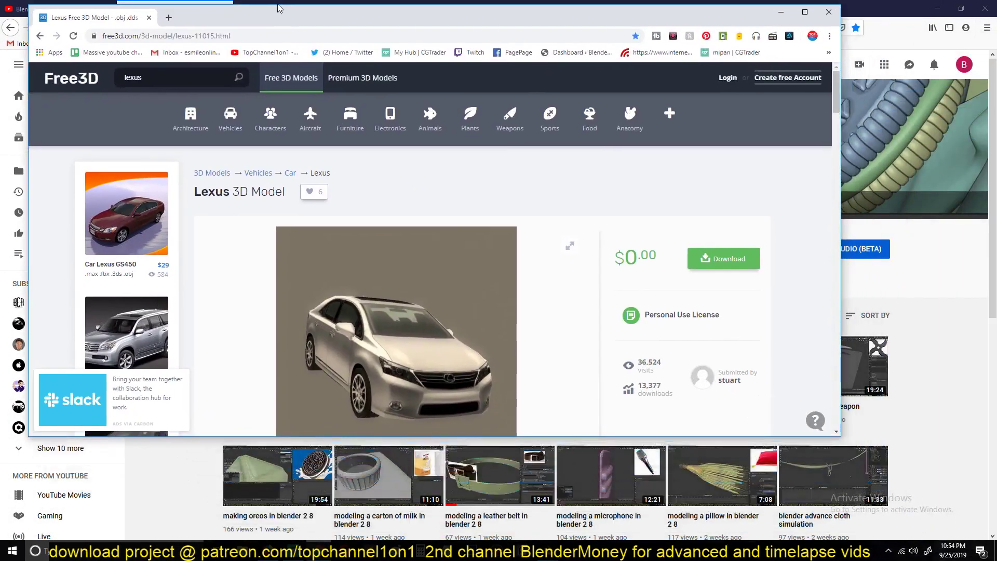
double_click(323, 16)
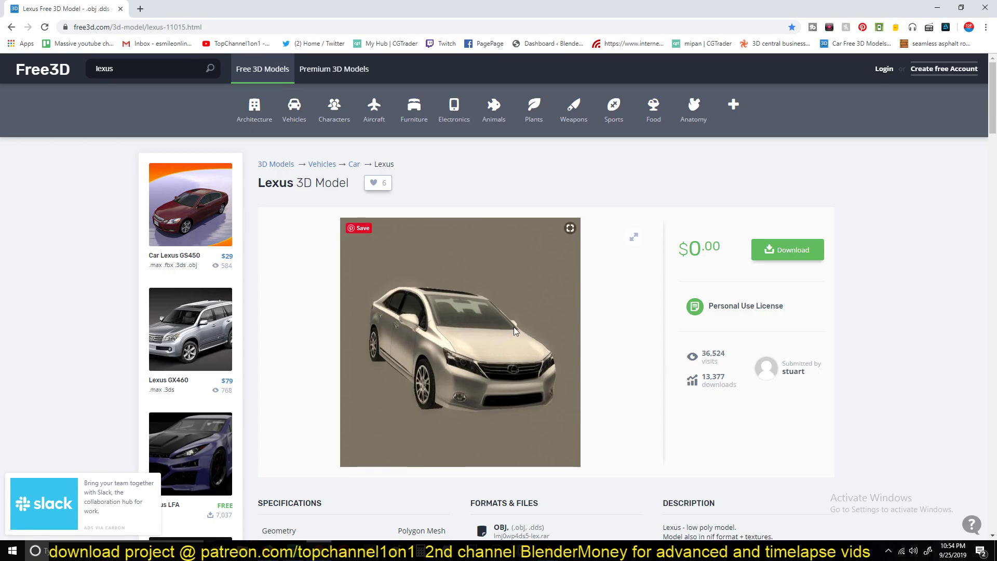
scroll(564, 351, down, 2)
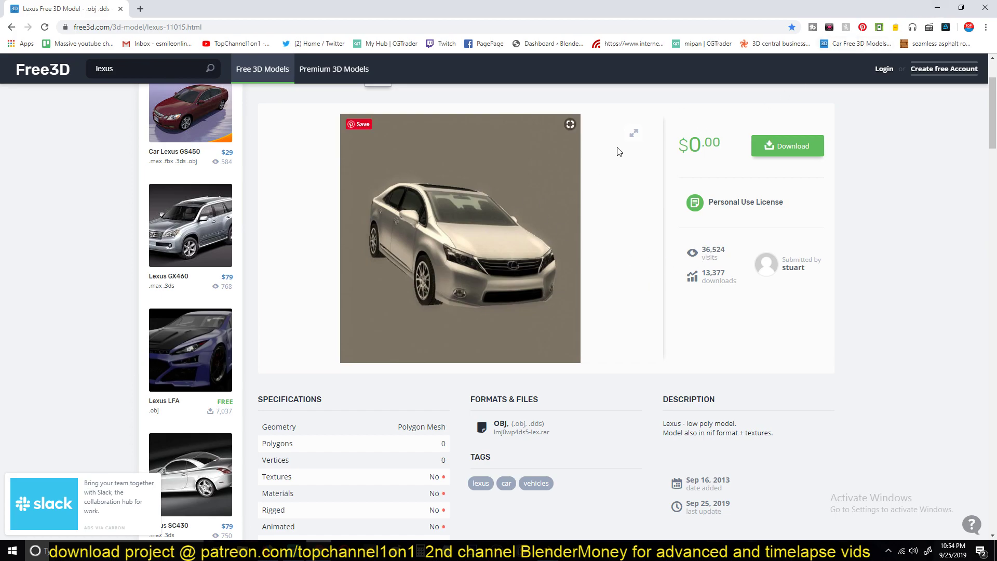
- Return to Blender and rewind the animation to frame 0
click(943, 14)
click(549, 550)
click(511, 497)
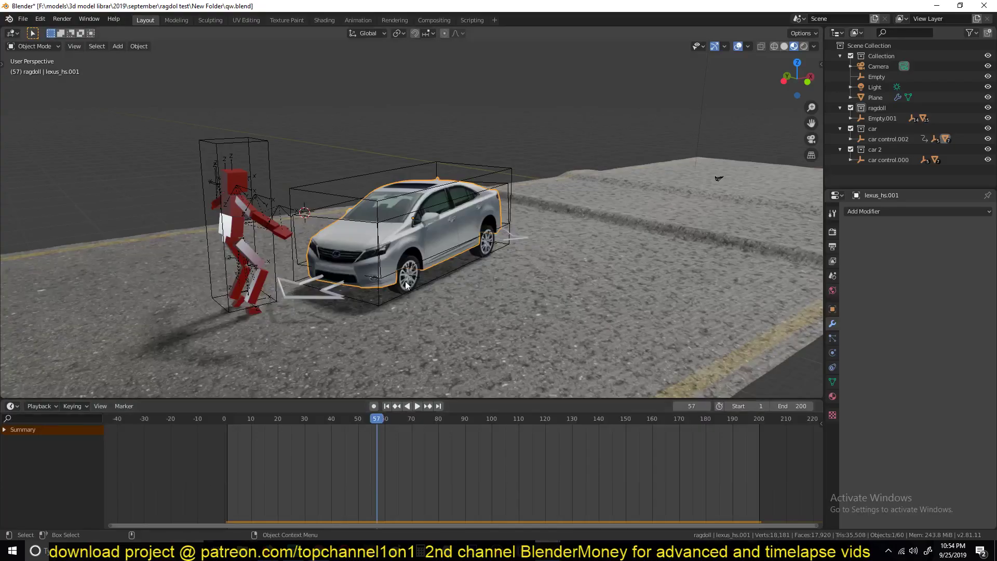
right_click(217, 470)
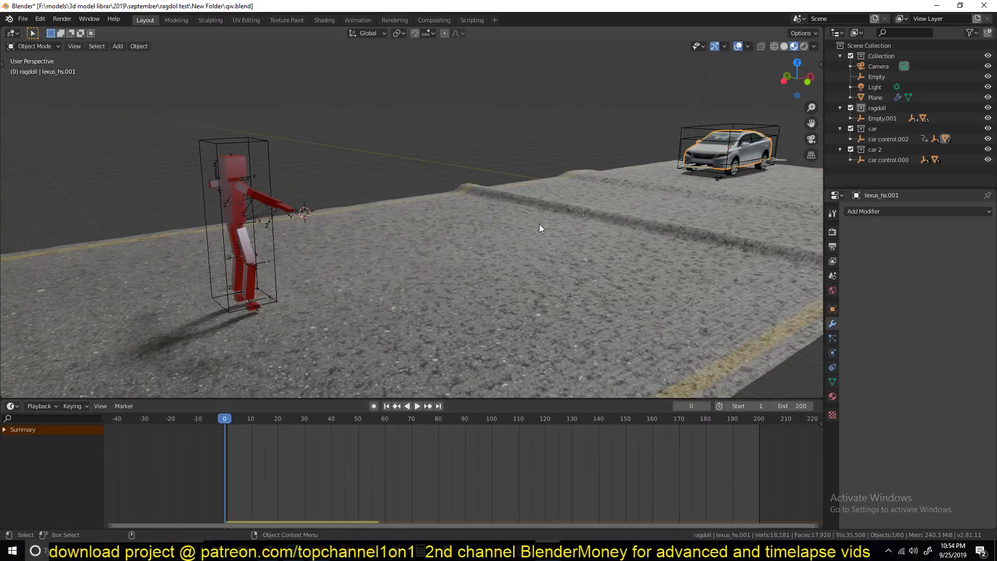
- Try moving the whole car freely with its main box control, and cancel the move
shift+middle_drag(610, 210, 234, 318)
click(572, 182)
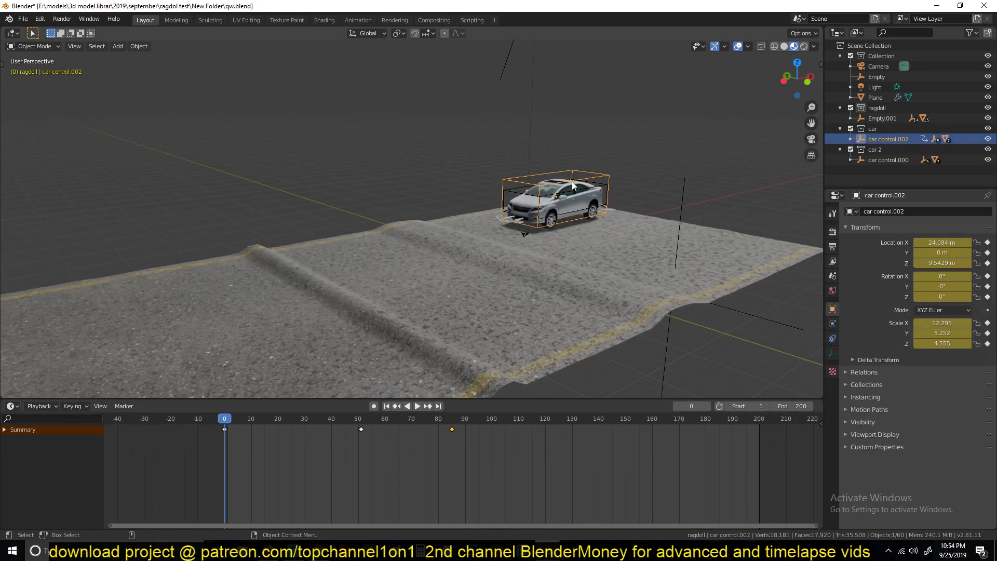
key(KP_Decimal)
middle_drag(456, 176, 405, 238)
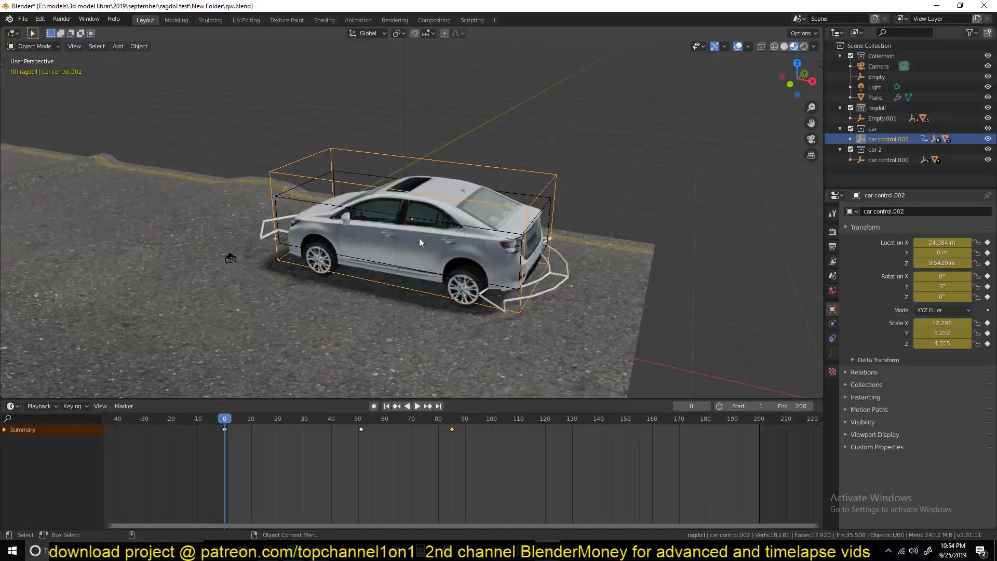
key(g)
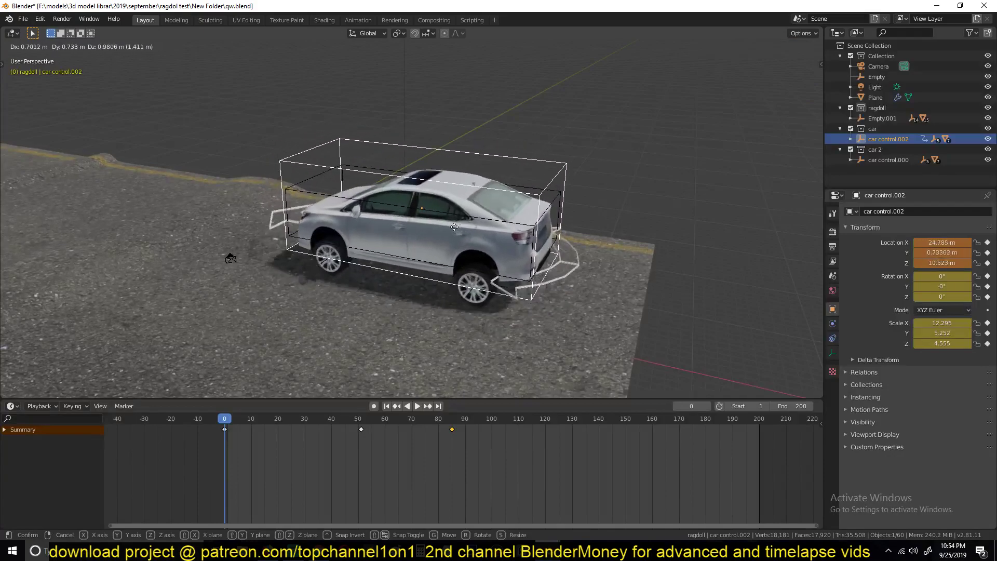
key(Escape)
- Try rotating the car's rear and front arrow controls in turn, cancelling each rotation
click(564, 280)
key(r)
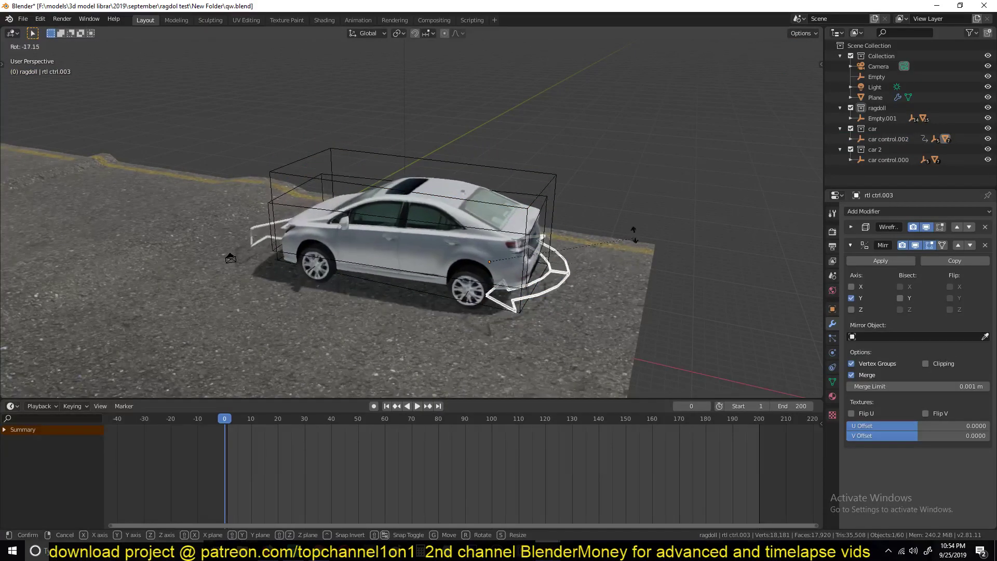
key(Escape)
click(265, 234)
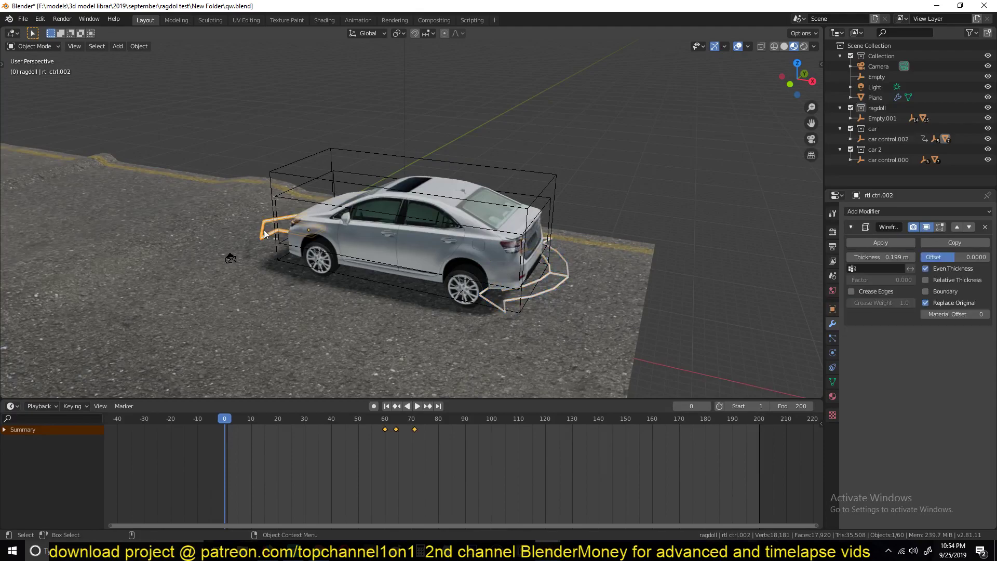
key(r)
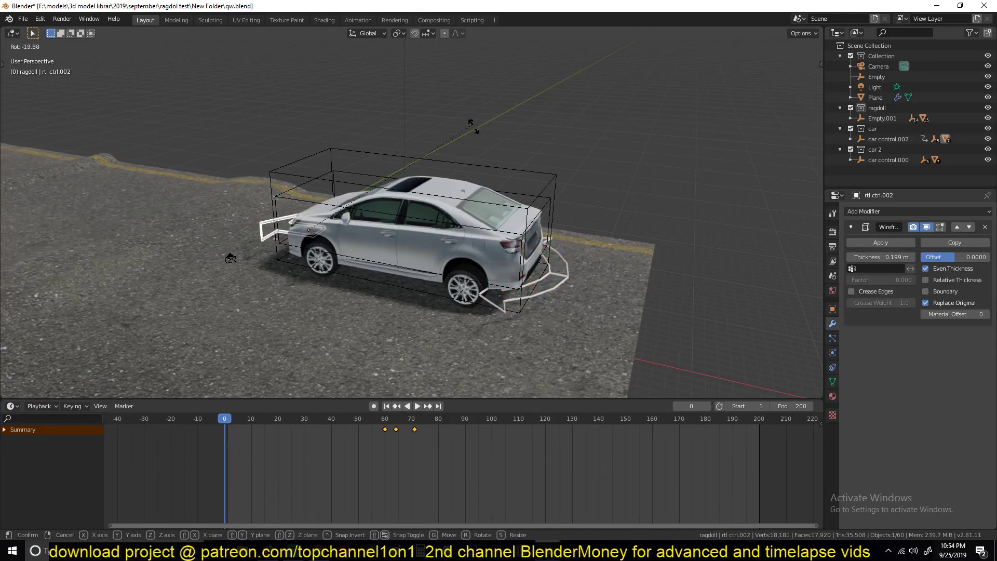
key(Escape)
- Try moving the car's main box control along the X axis, and cancel the move
click(540, 200)
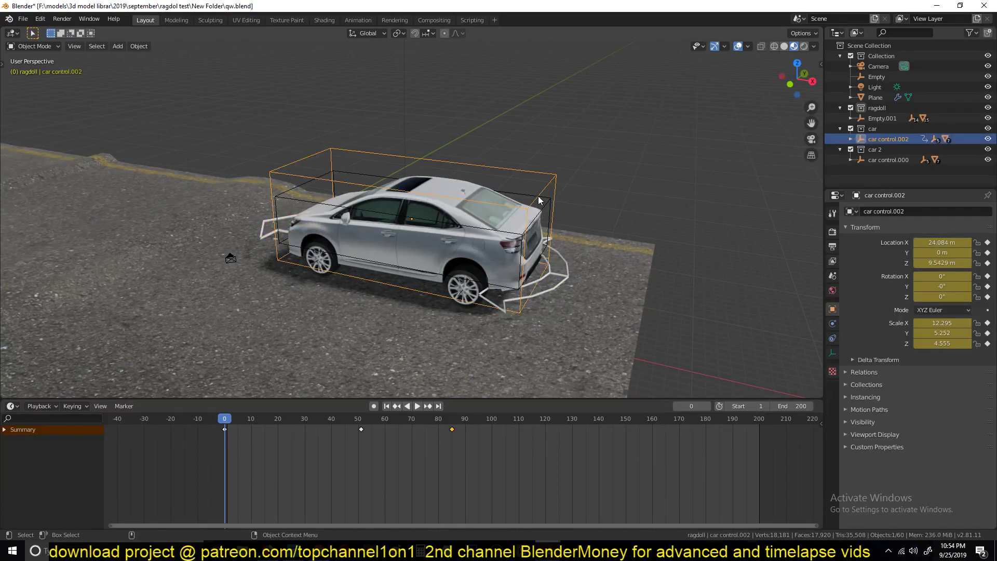
key(g)
key(x)
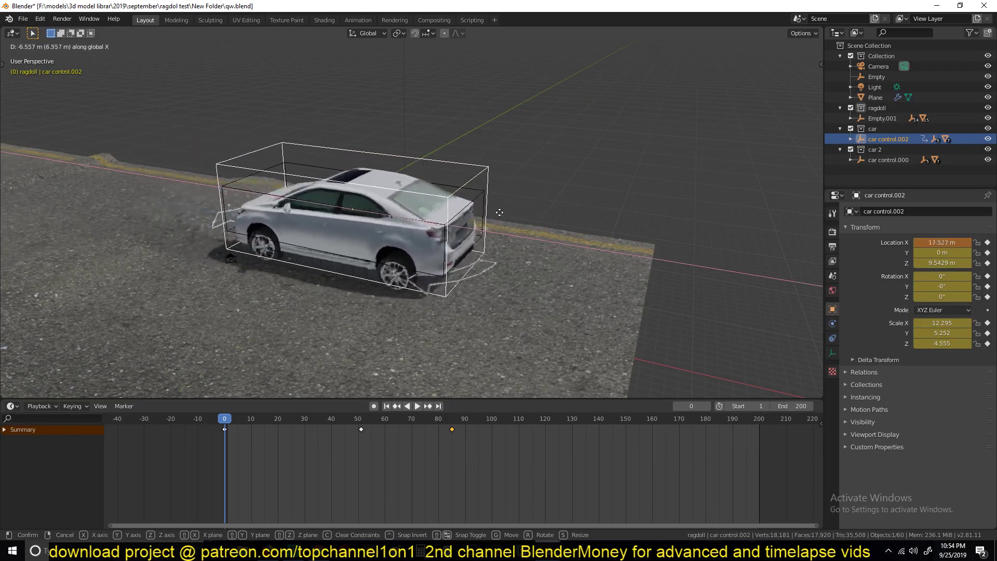
right_click(448, 218)
- In the road plane's mesh, lower the crosswise face loop on the wide bump nearest the car by about 0.8 m, using proportional editing
scroll(289, 256, down, 5)
shift+middle_drag(288, 257, 359, 244)
click(400, 240)
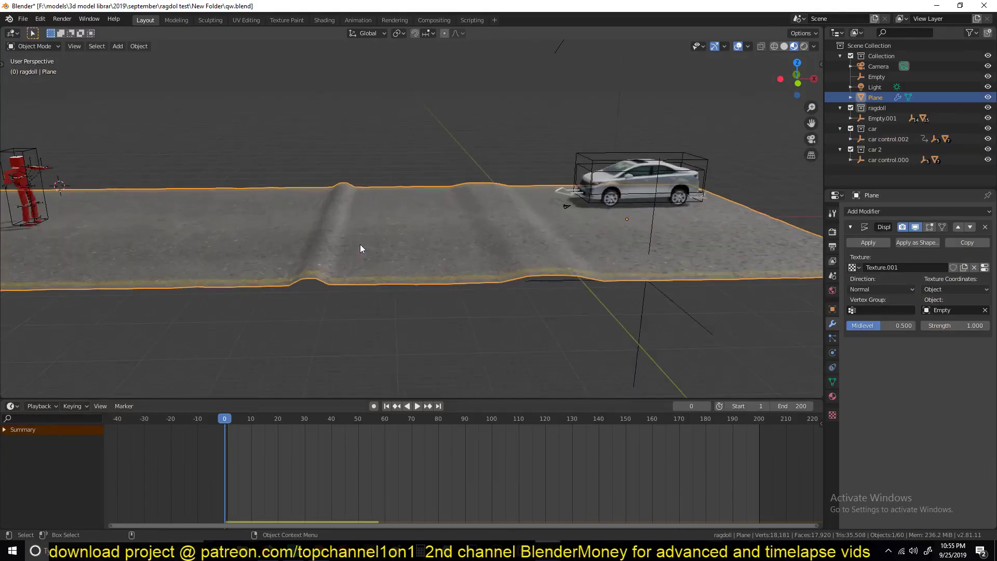
key(Tab)
scroll(458, 221, up, 2)
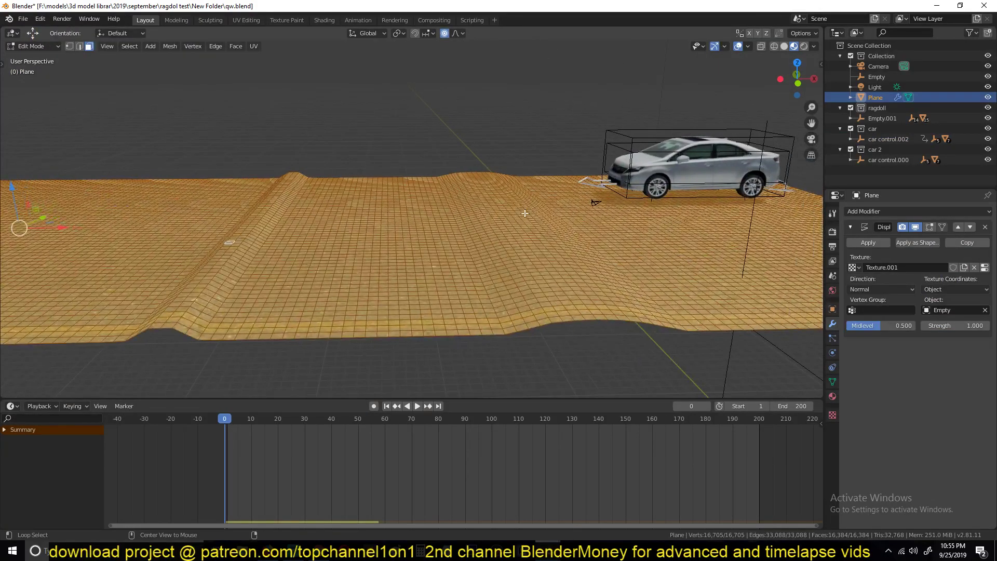
alt+click(521, 213)
alt+click(504, 213)
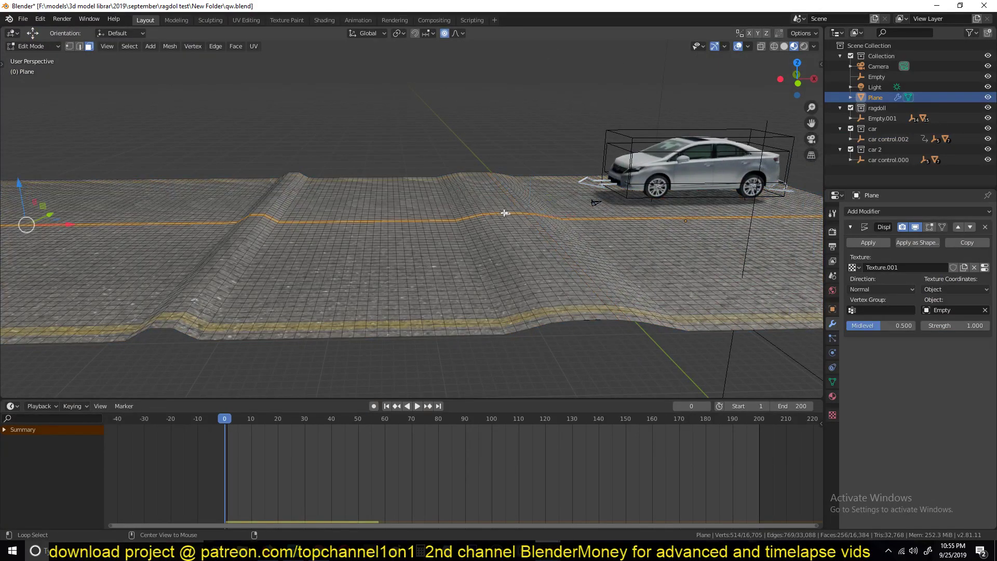
alt+click(504, 205)
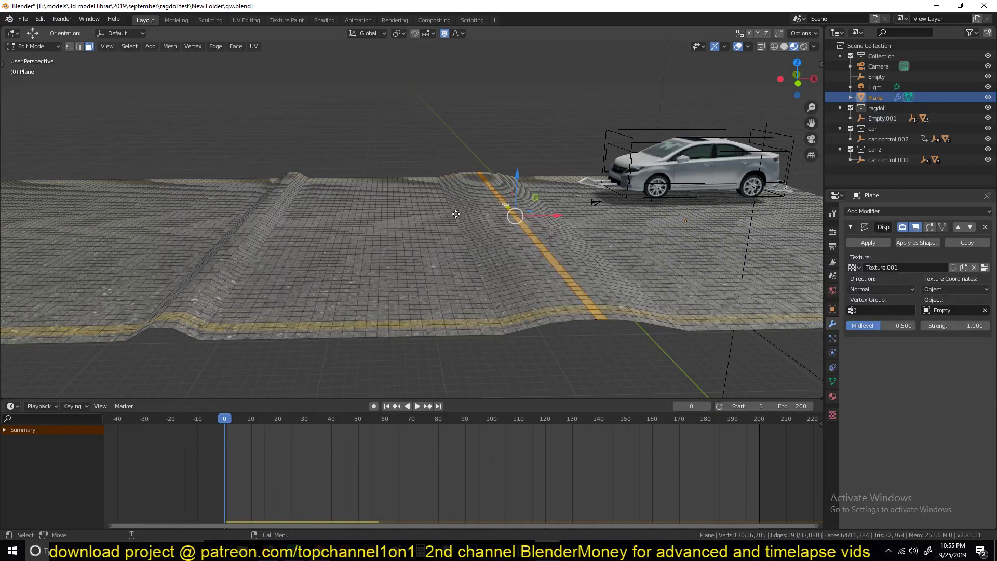
key(g)
key(z)
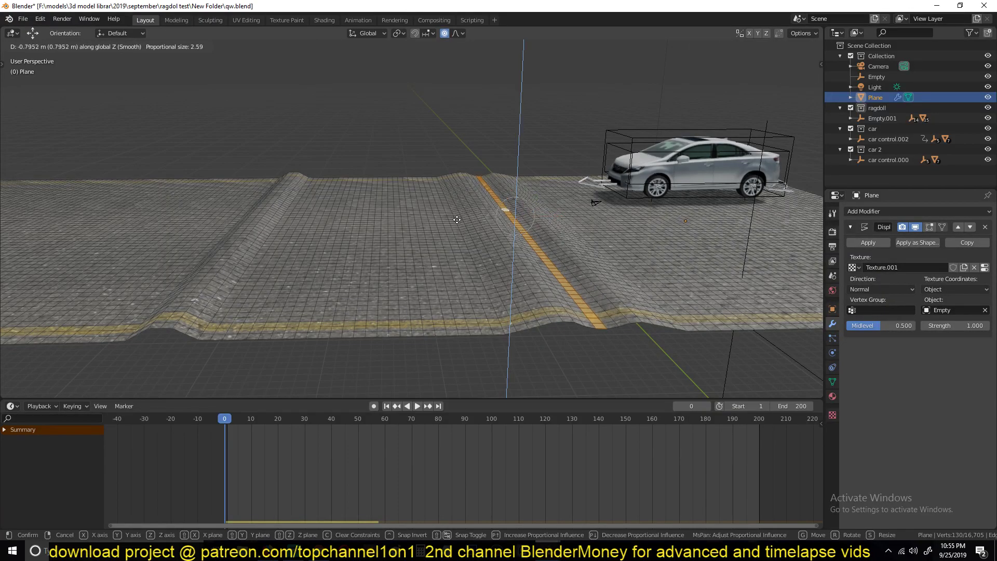
click(457, 220)
key(Tab)
- Play the animation to check the car driving over the reshaped bumps, and return to frame 0
scroll(377, 238, down, 4)
key(space)
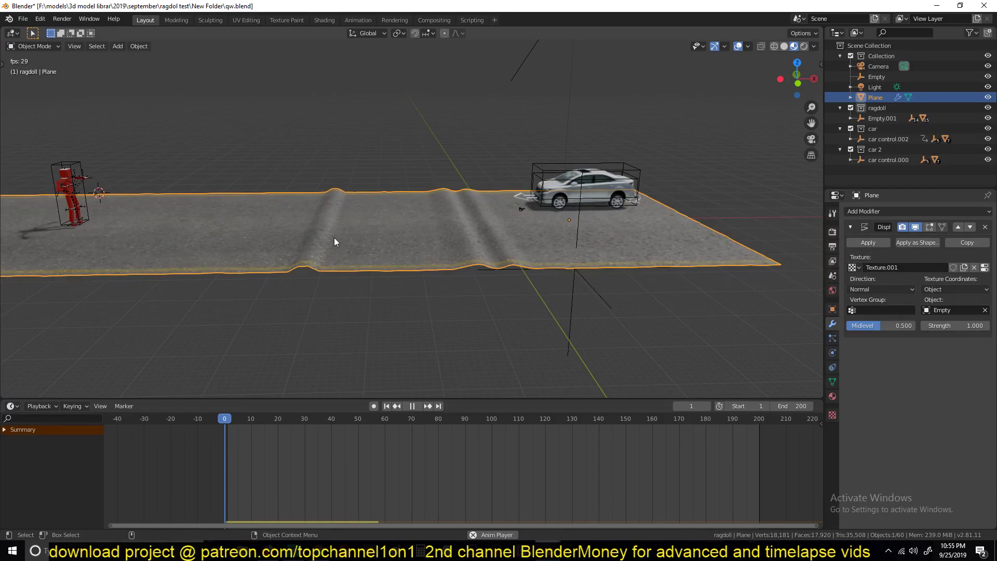
shift+middle_drag(346, 229, 478, 226)
key(Escape)
- Deselect everything and play the animation from the start, examining the car's collision with the ragdoll up close
shift+middle_drag(209, 242, 386, 240)
scroll(387, 239, up, 2)
key(alt+a)
shift+middle_drag(471, 199, 336, 162)
scroll(361, 222, up, 3)
middle_drag(345, 120, 458, 159)
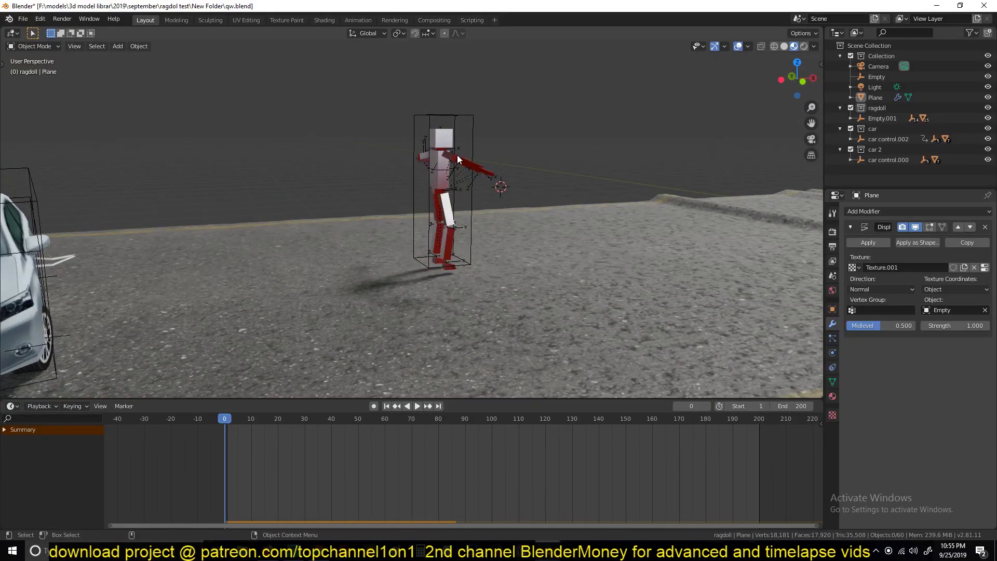
key(space)
middle_drag(457, 155, 441, 160)
middle_drag(367, 208, 406, 206)
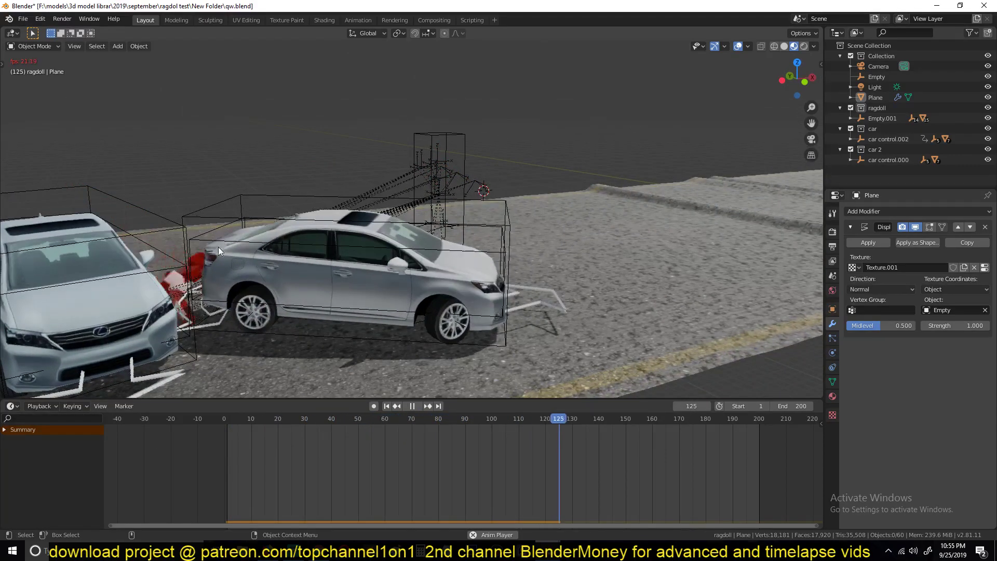
key(shift+Left)
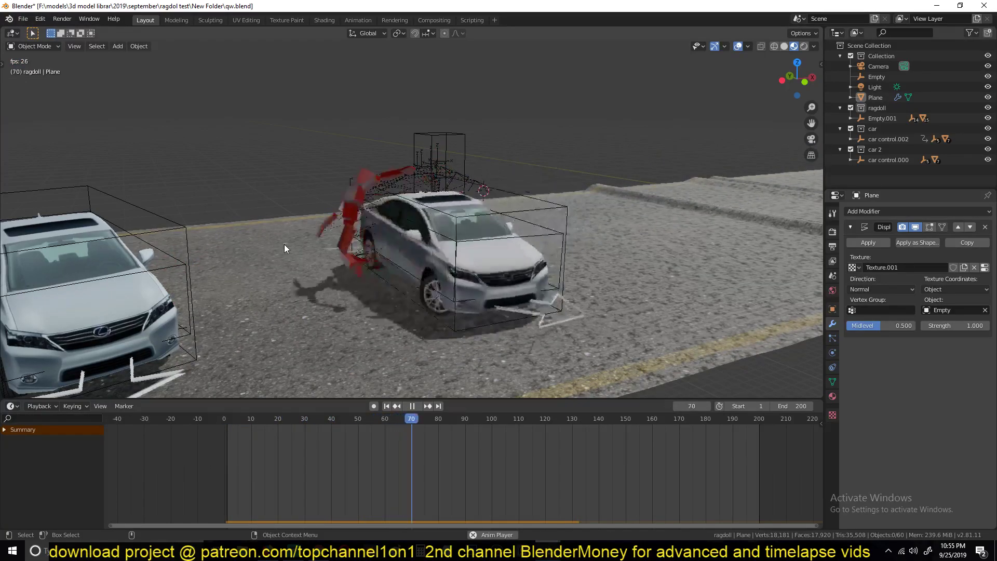
- Stop the playback and scrub the timeline up to frame 61 to review the car reaching the ragdoll
key(Escape)
shift+middle_drag(343, 226, 351, 304)
shift+right_drag(246, 447, 322, 447)
drag(322, 447, 388, 437)
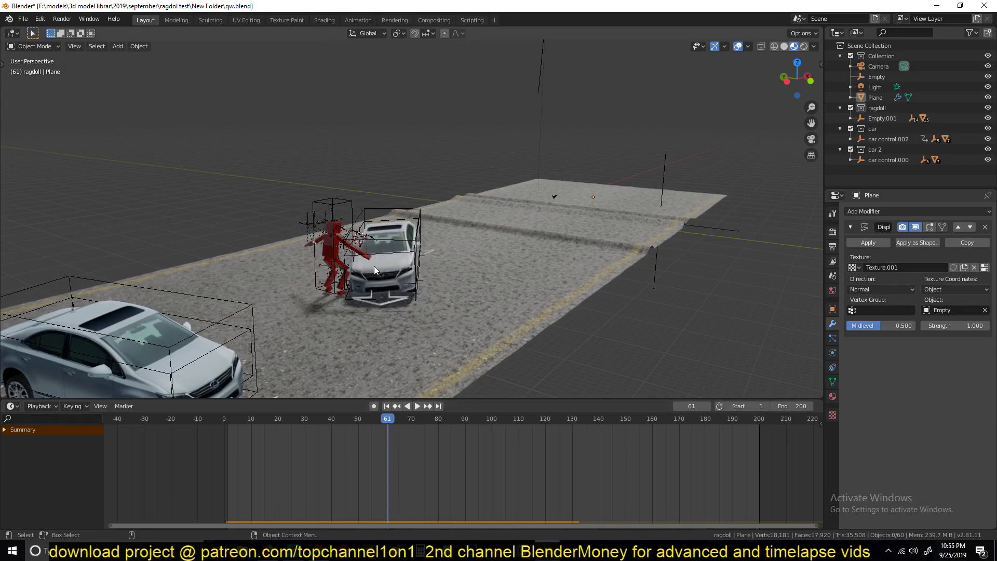
- Delay the last two keyframes of the driving car's control box by 20 frames, to frames 71 and 105
click(382, 208)
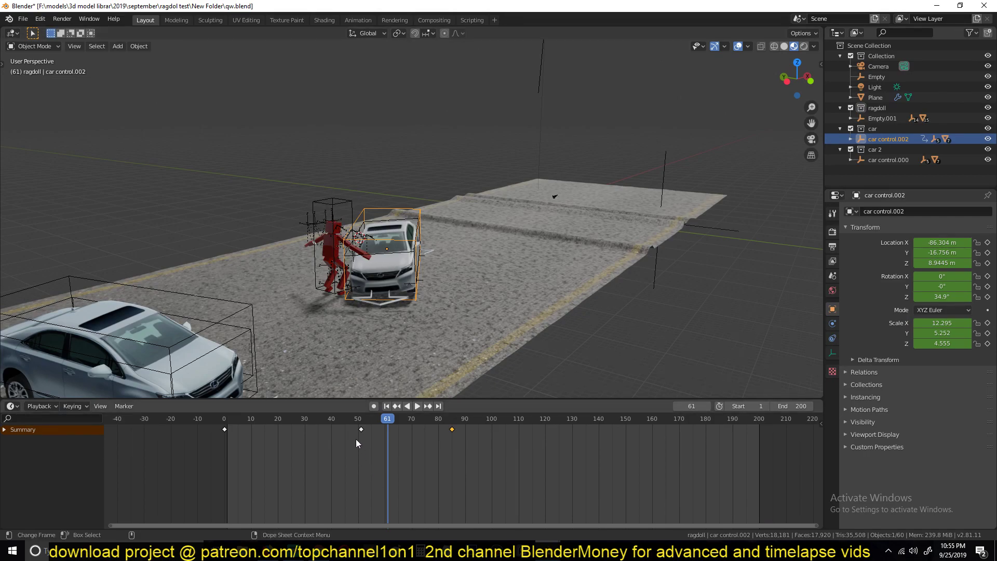
right_drag(299, 447, 336, 439)
drag(352, 463, 466, 422)
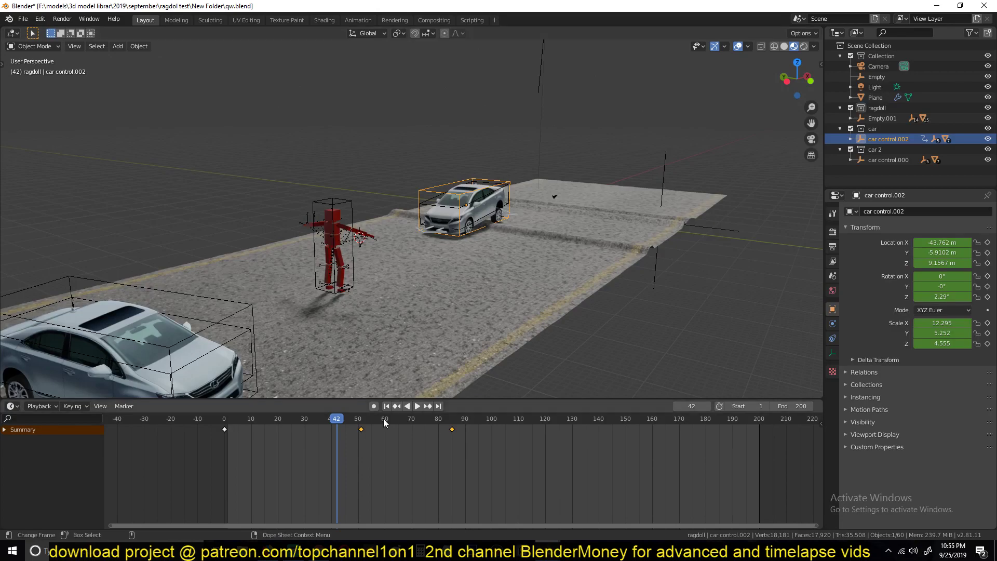
key(g)
click(446, 432)
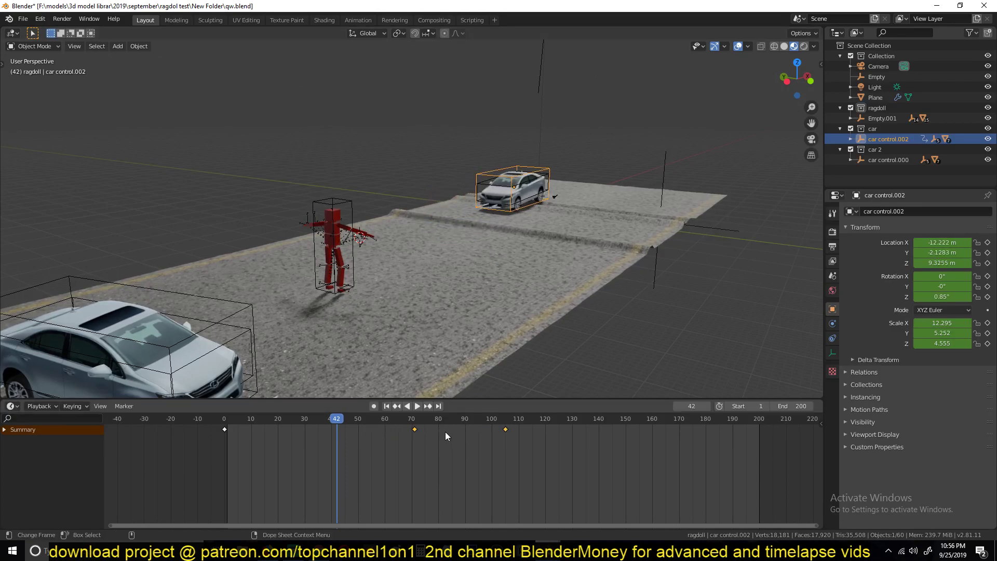
- Scrub through the car's approach and delay the same two keyframes further, to frames 94 and 128
drag(343, 429, 444, 426)
shift+right_drag(444, 426, 416, 427)
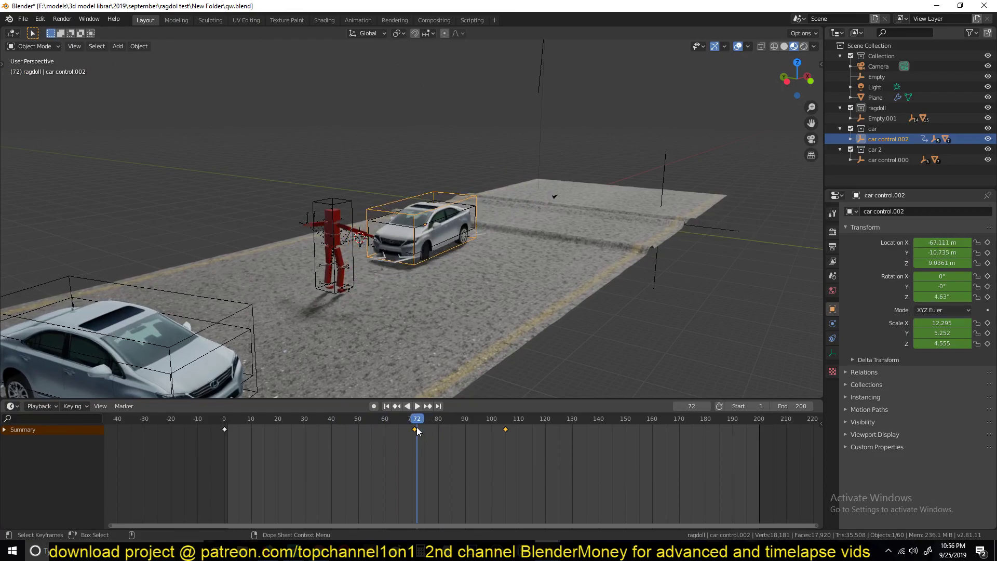
key(Up)
key(g)
click(491, 432)
- At frame 74, enable auto keying and move the driving car's control along X to about -96.22 m
shift+right_drag(424, 437, 423, 437)
key(Escape)
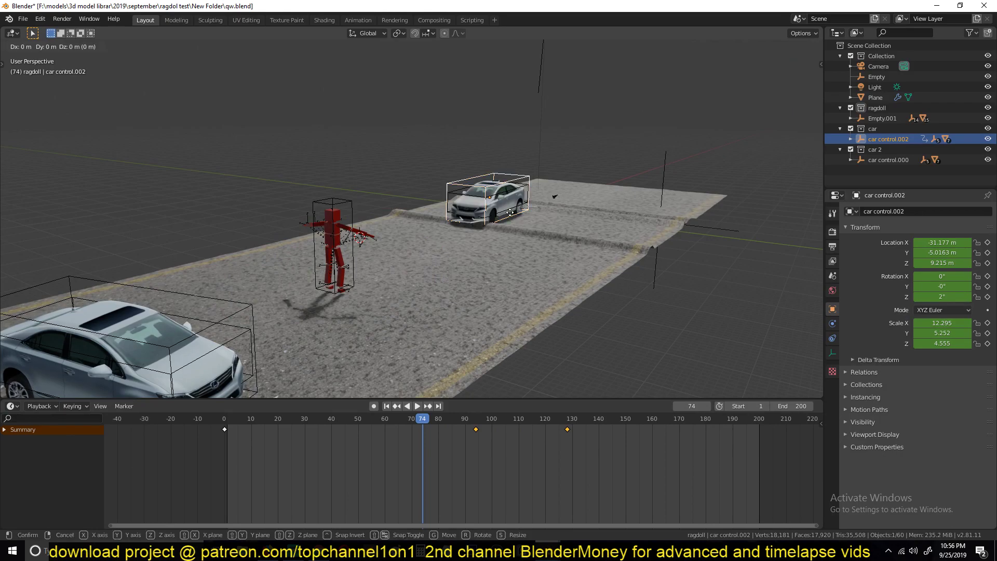
click(372, 406)
key(g)
key(x)
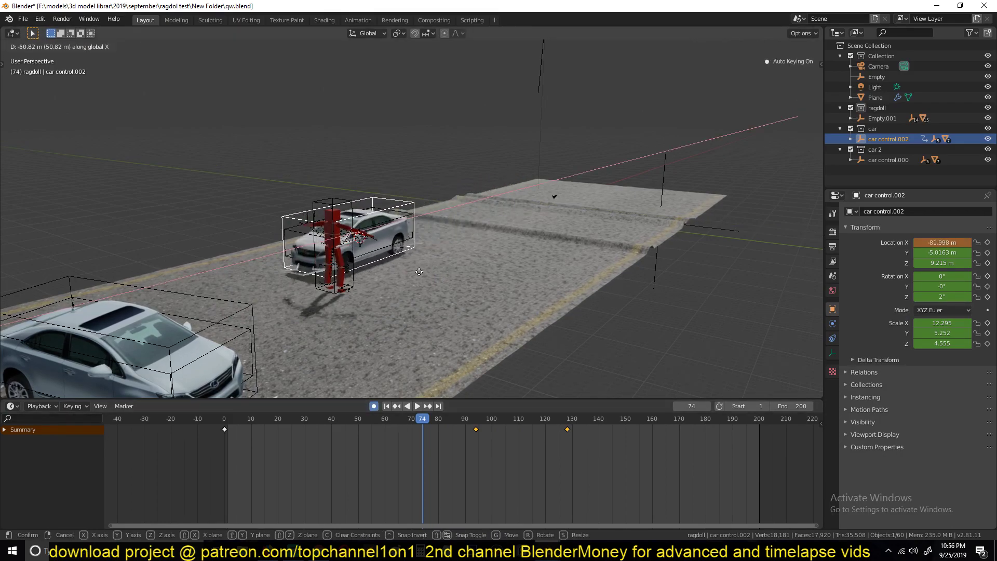
click(338, 274)
middle_drag(337, 274, 381, 297)
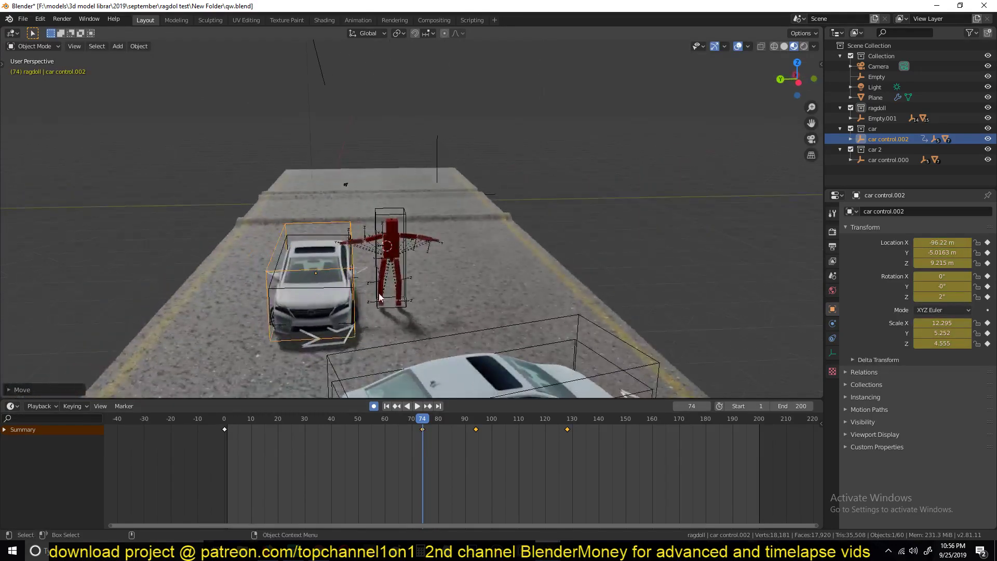
- Shift the driving car's control along the Y axis at frame 74 to adjust its lane position
key(g)
key(x)
key(y)
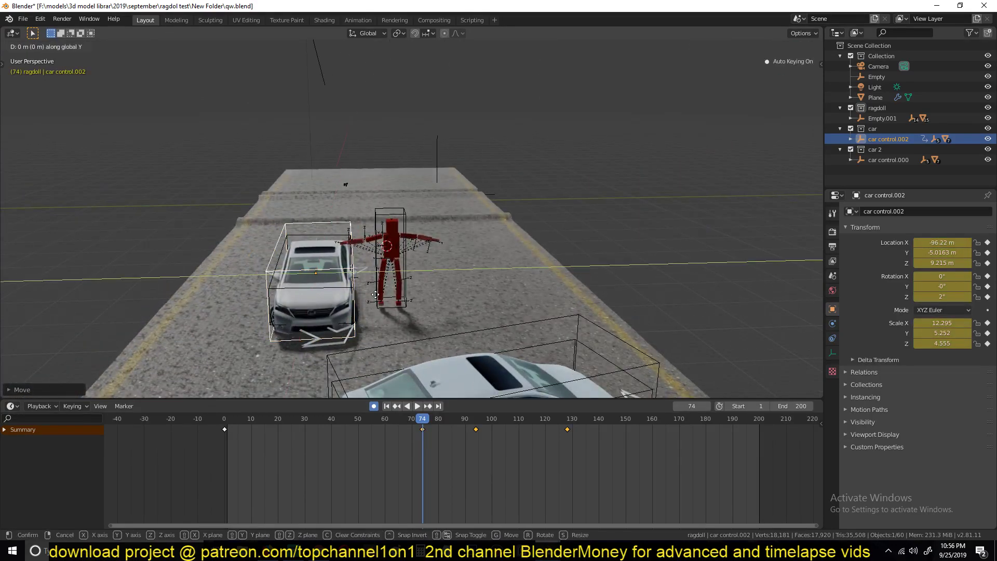
click(337, 362)
- Play the animation from frame 0 to check the retimed car path, and deselect everything
key(shift+Left)
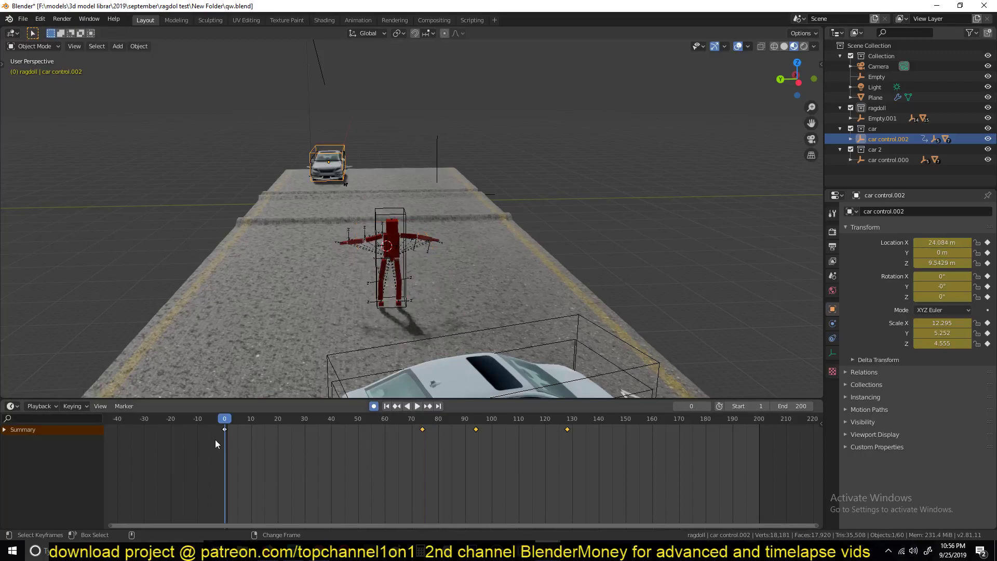
middle_drag(338, 363, 307, 313)
key(space)
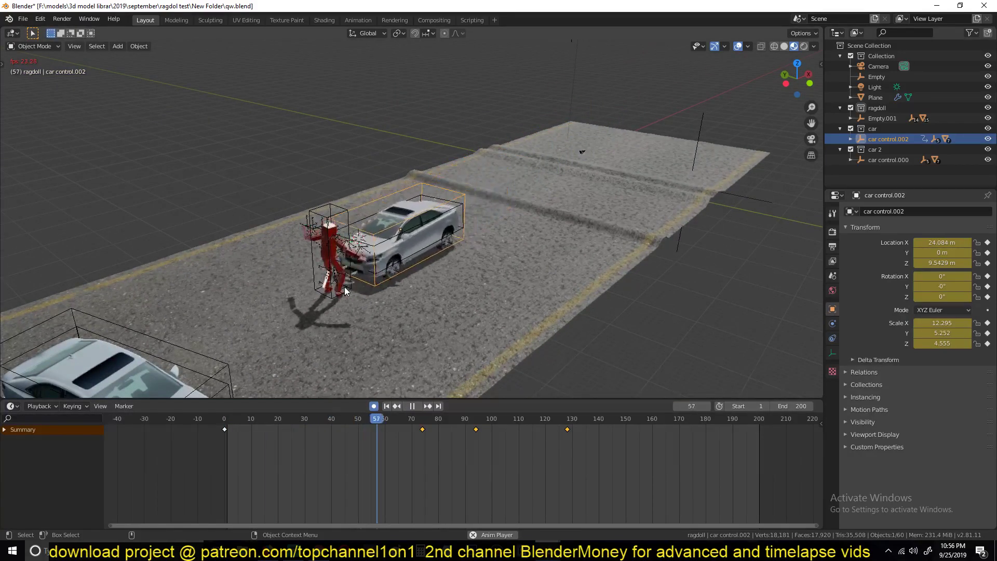
middle_drag(344, 287, 274, 258)
key(alt+a)
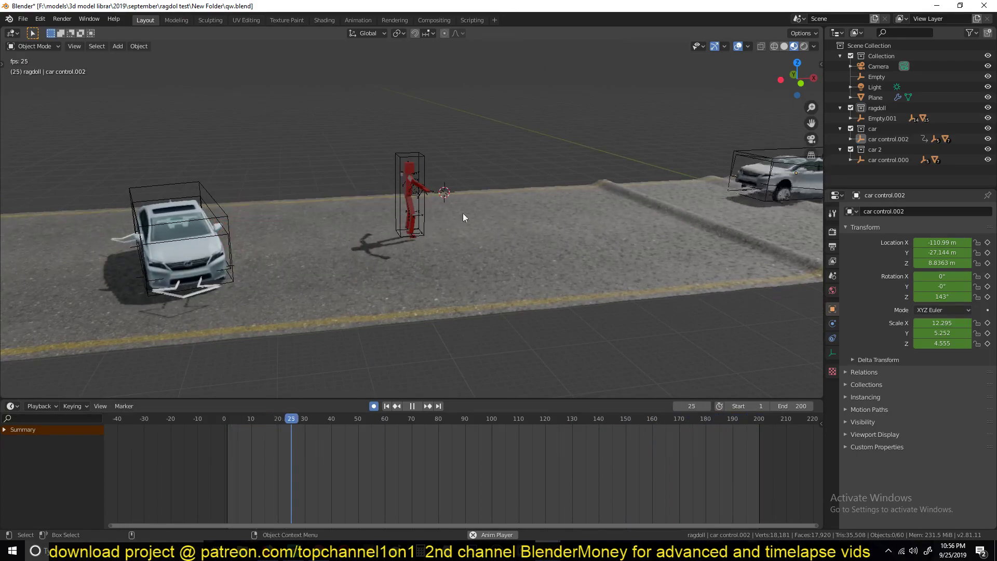
- Hide the viewport overlays and replay the animation from the start to examine the collision, ending at frame 0
click(737, 46)
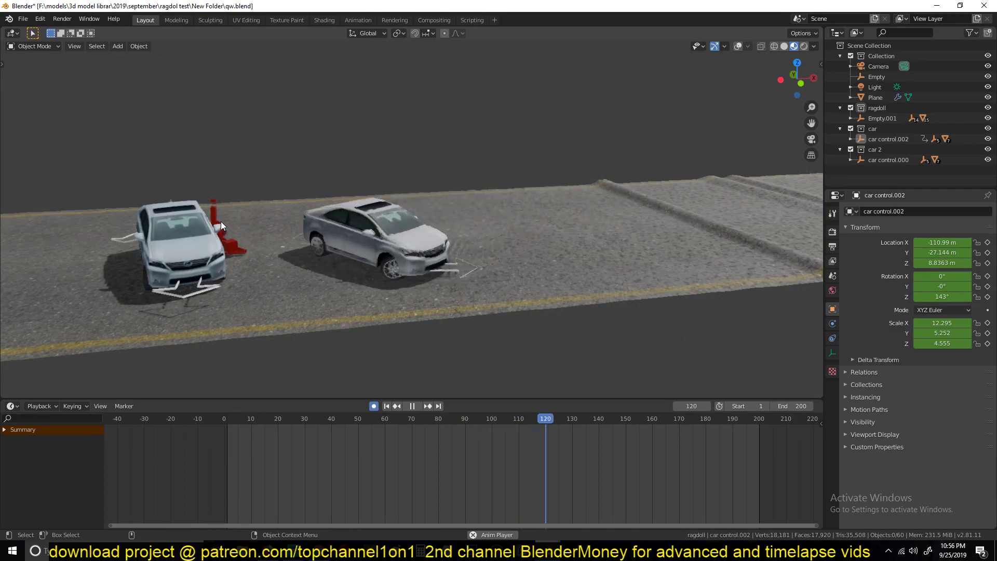
key(space)
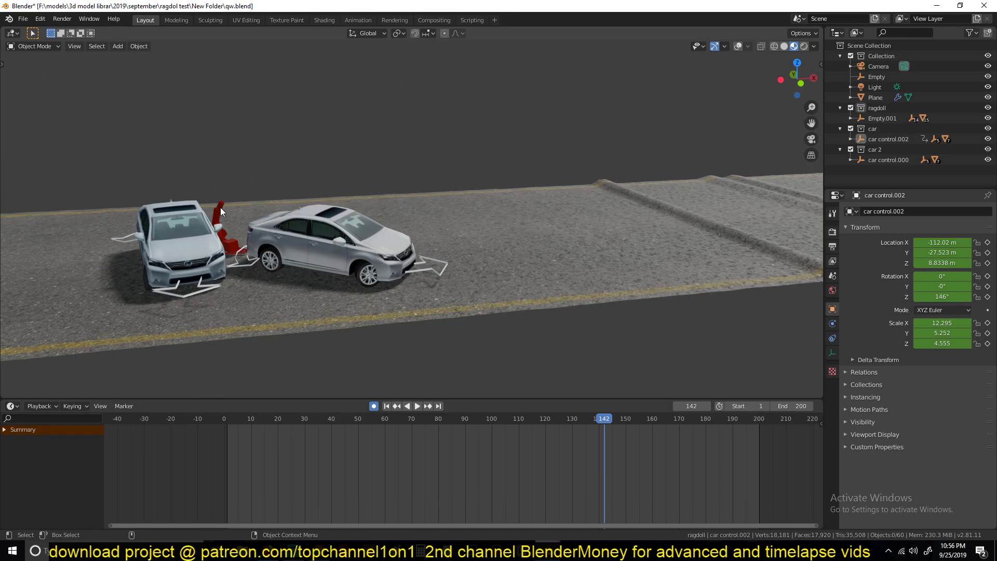
click(220, 455)
key(space)
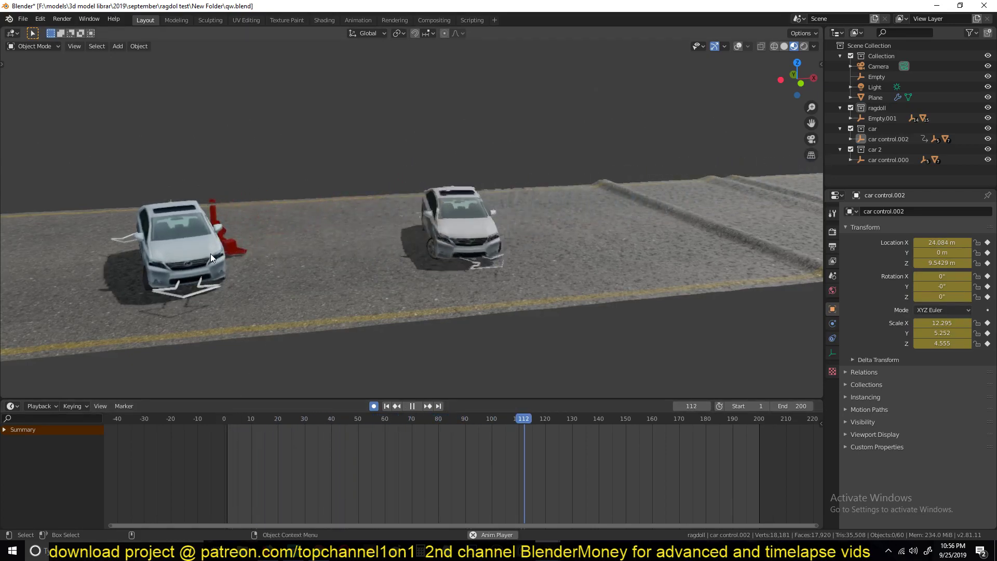
key(Escape)
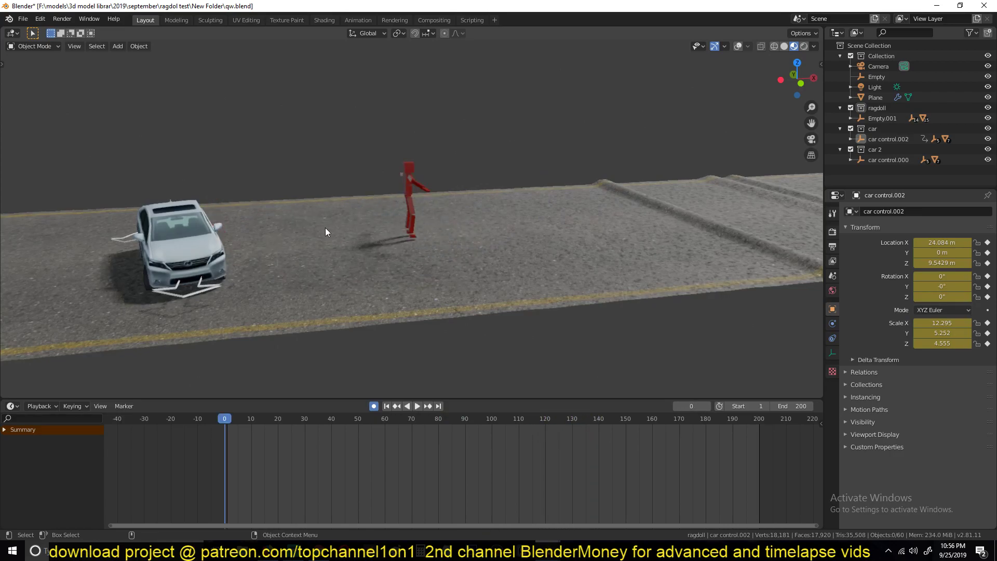
- Add a torus mesh, scale it up slightly taller than the ragdoll and rotate it upright
key(shift+a)
mouse_move(319, 217)
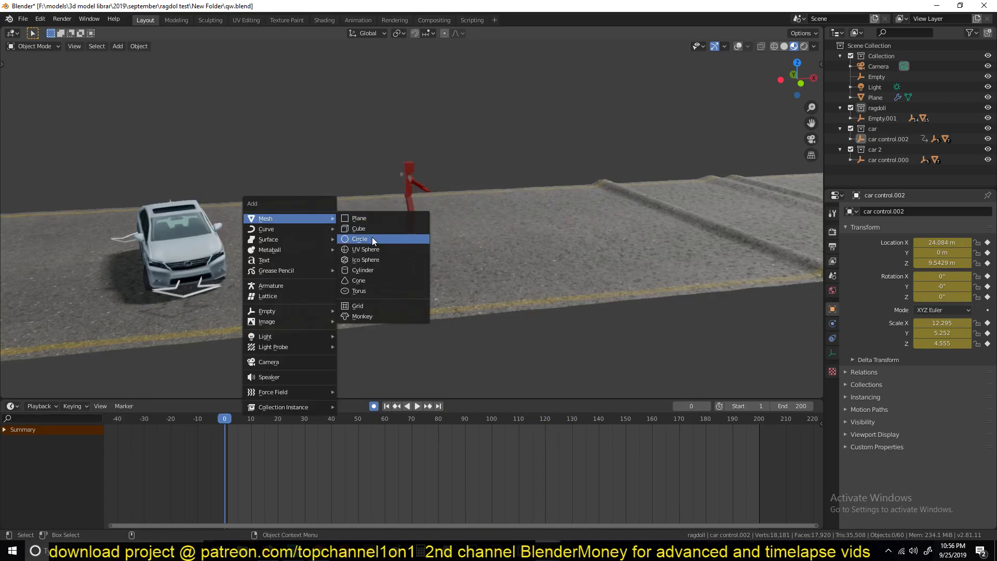
click(362, 292)
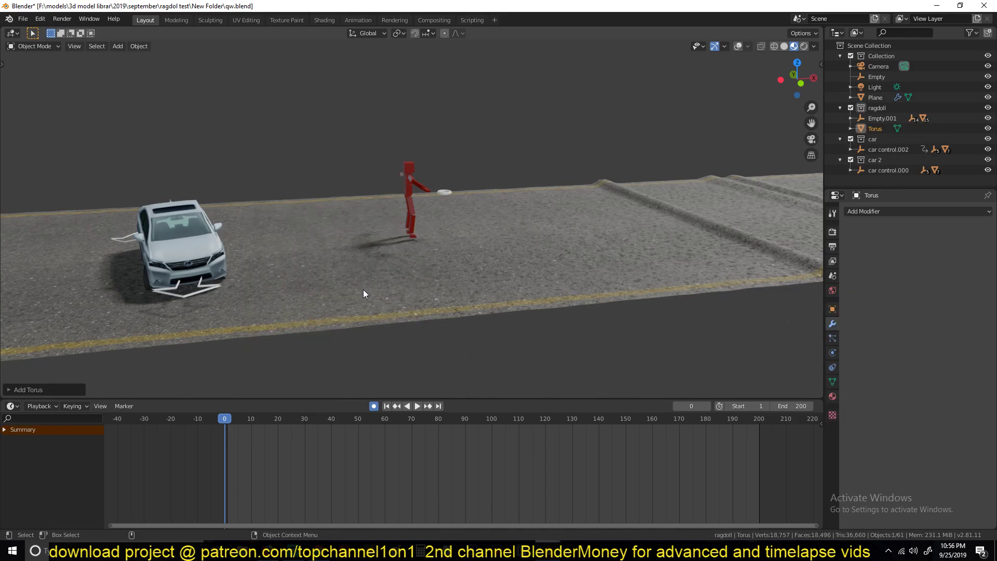
key(s)
click(667, 247)
key(r)
key(r)
click(561, 159)
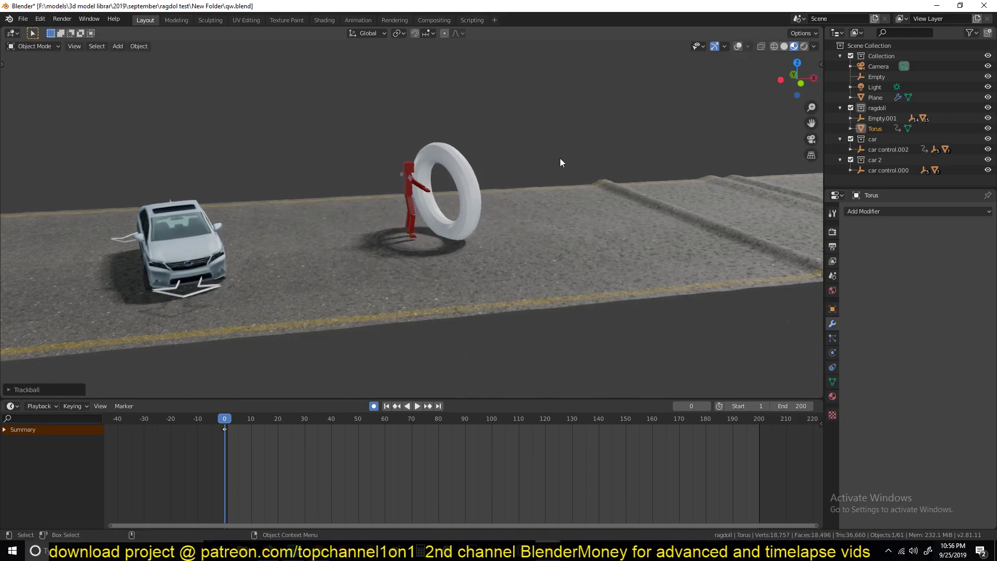
- Move the torus along the X axis to stand between the ragdoll and the parked car
key(g)
key(y)
key(x)
click(425, 175)
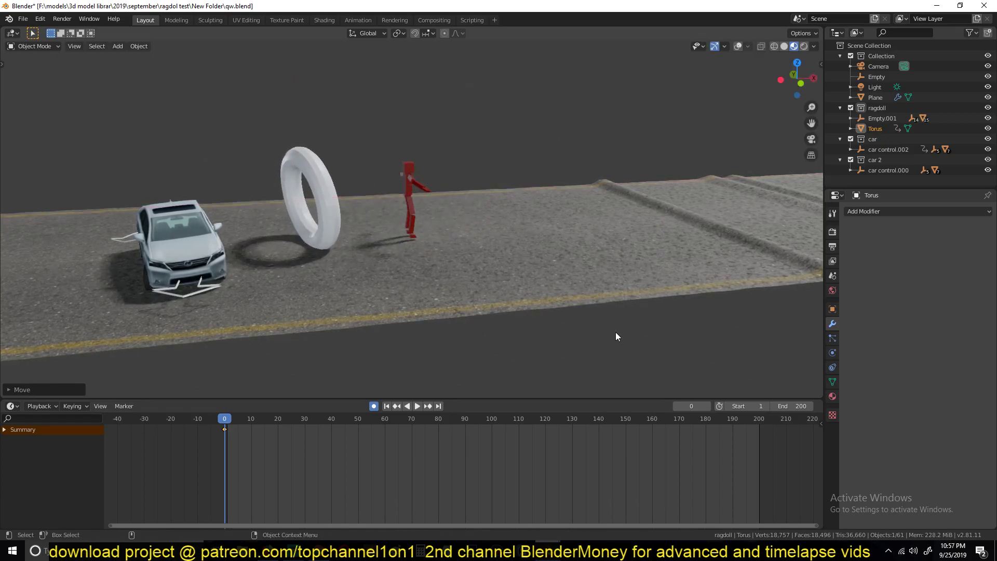
- Add rigid body physics to the torus with the type Active
click(832, 353)
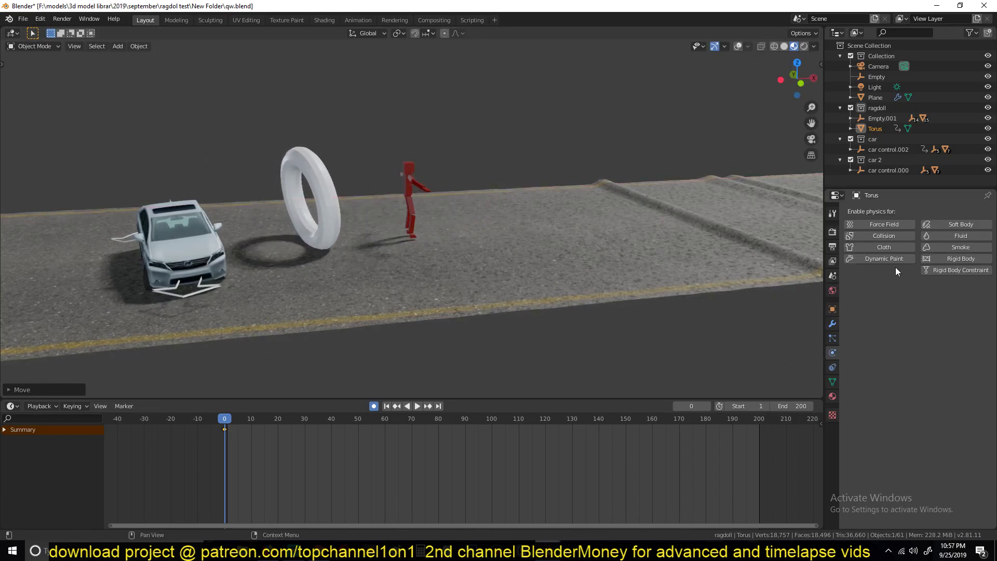
click(943, 258)
click(948, 302)
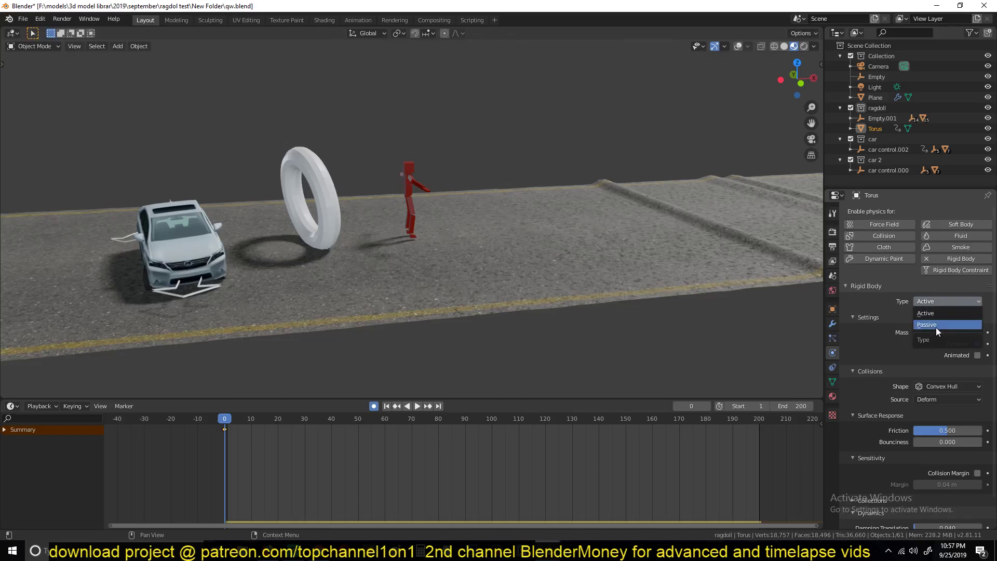
click(940, 315)
- Raise the torus slightly along Z above the road, play the simulation and return to frame 0
key(g)
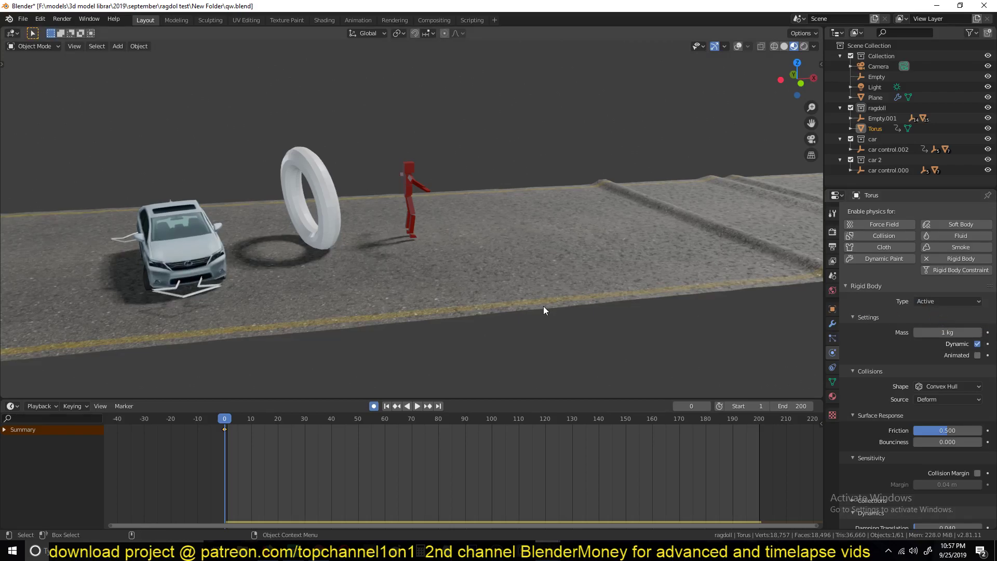
key(z)
click(520, 276)
key(space)
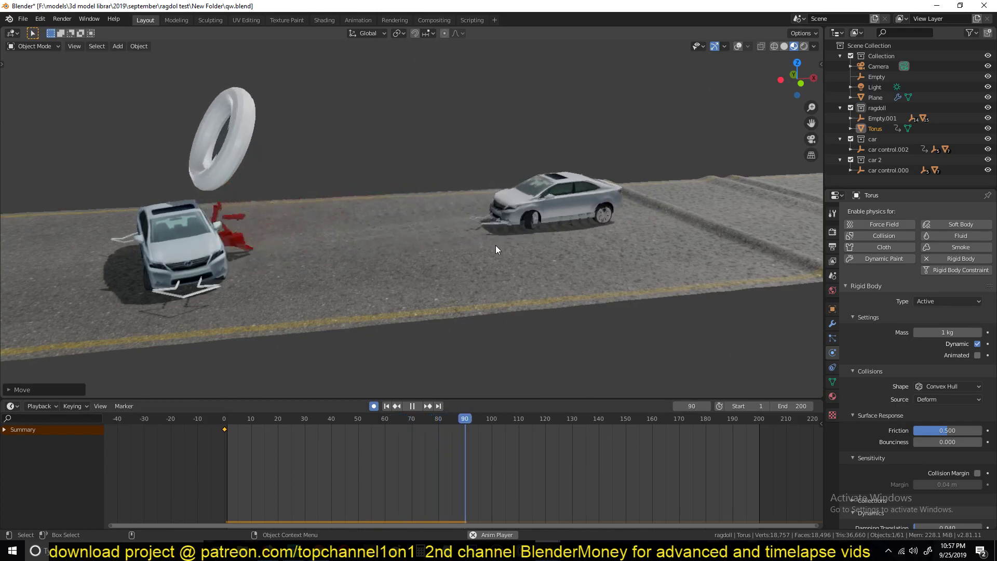
key(Escape)
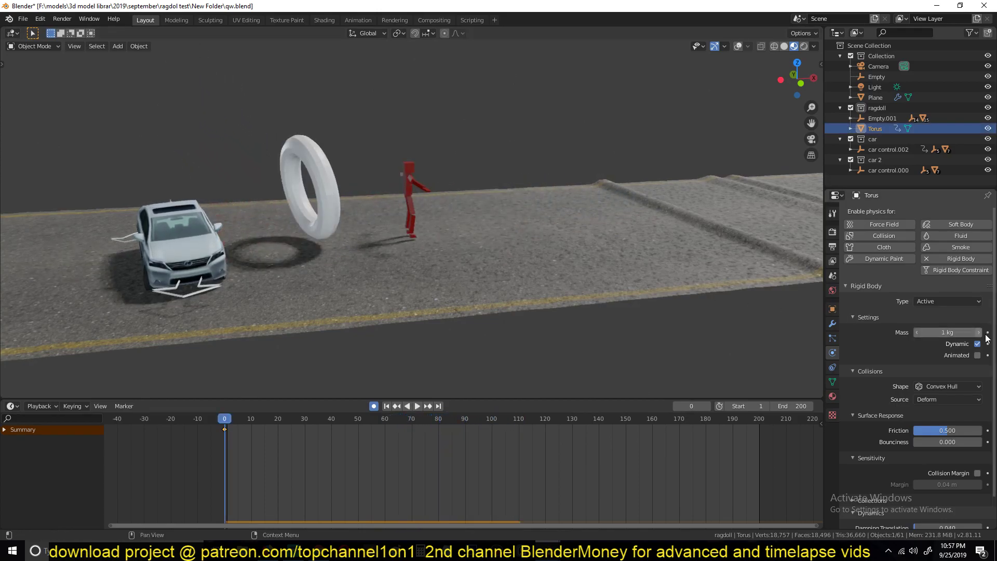
- Set the torus's rigid body mass to 100 kg and friction to 0.843, and replay the simulation
click(947, 332)
text(100)
key(Return)
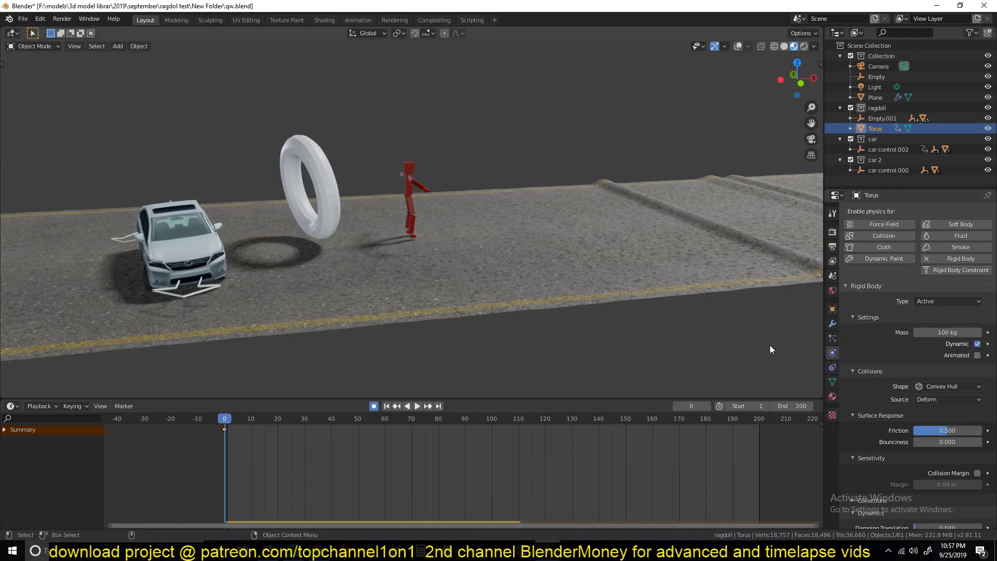
drag(953, 430, 976, 430)
key(space)
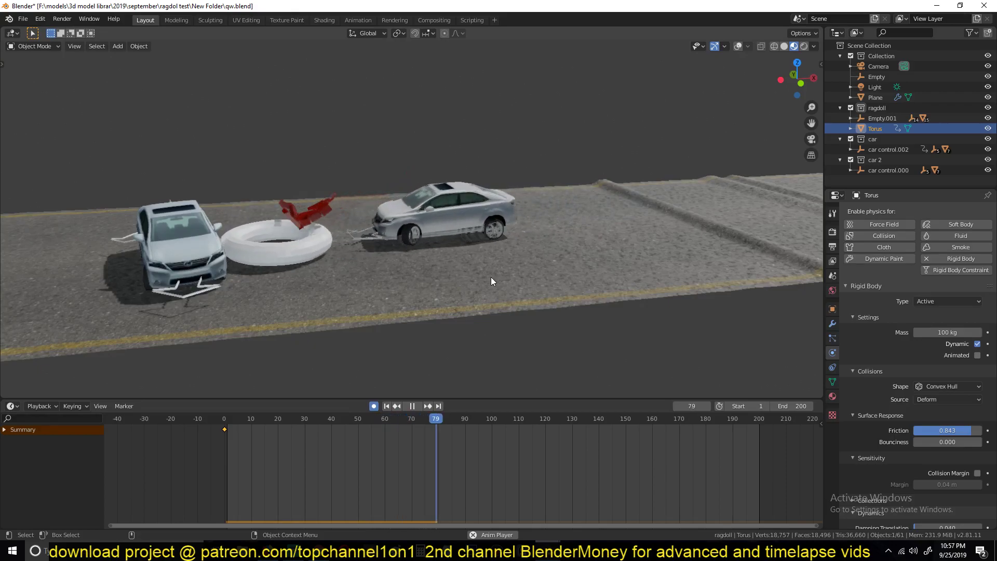
key(Escape)
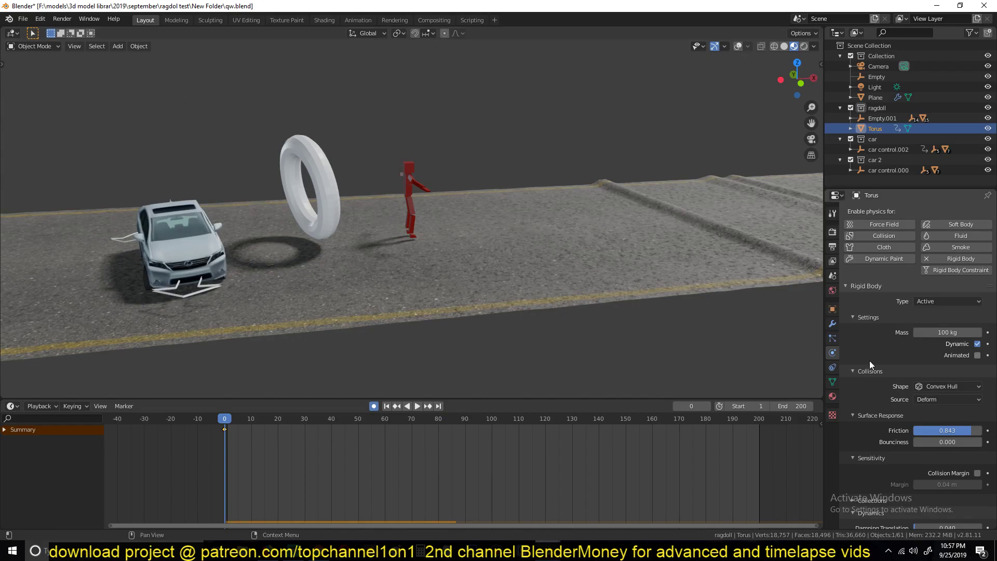
- Change the torus's rigid body type to Passive and play the simulation to see the ragdoll hit it
click(953, 302)
click(924, 326)
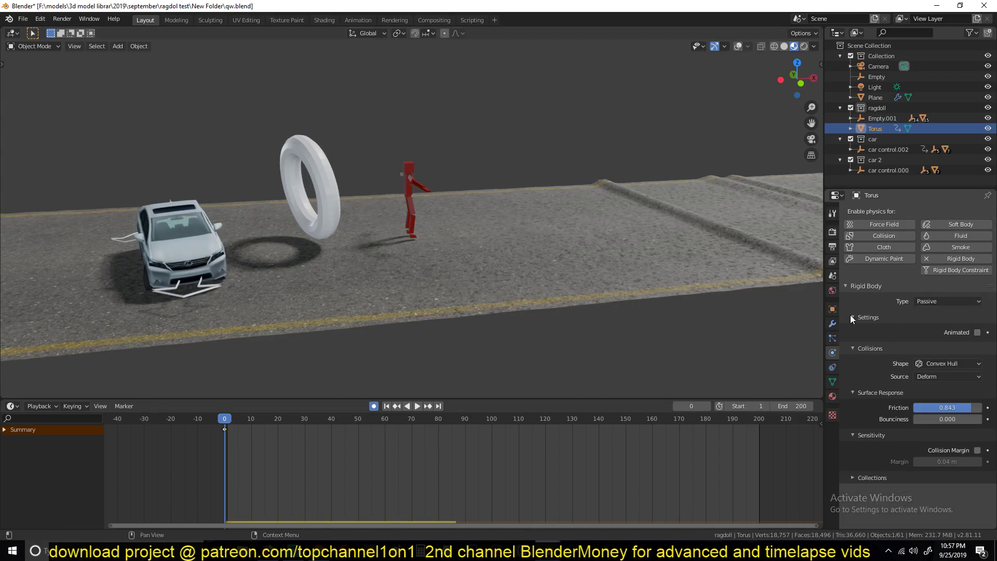
key(space)
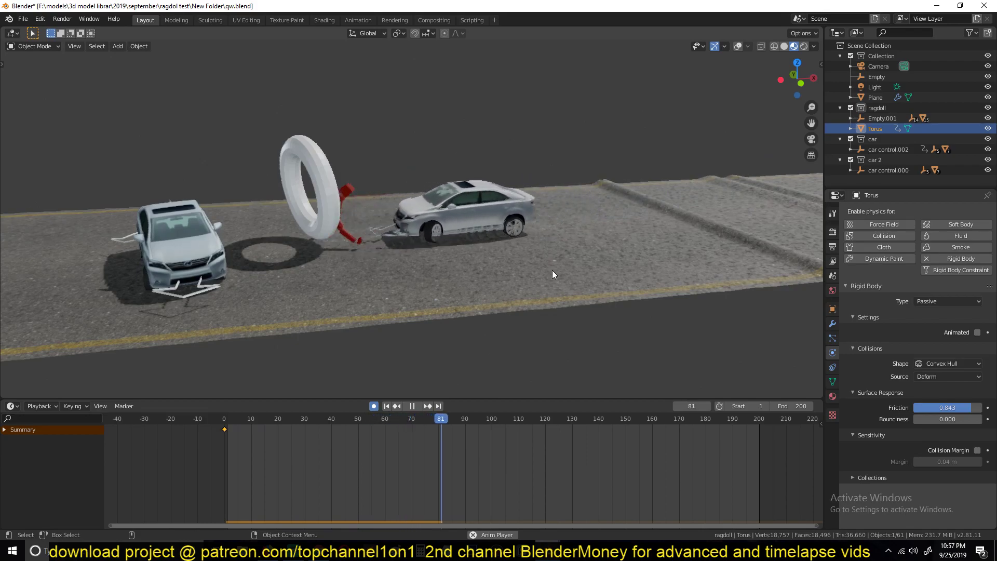
key(space)
middle_drag(403, 246, 386, 204)
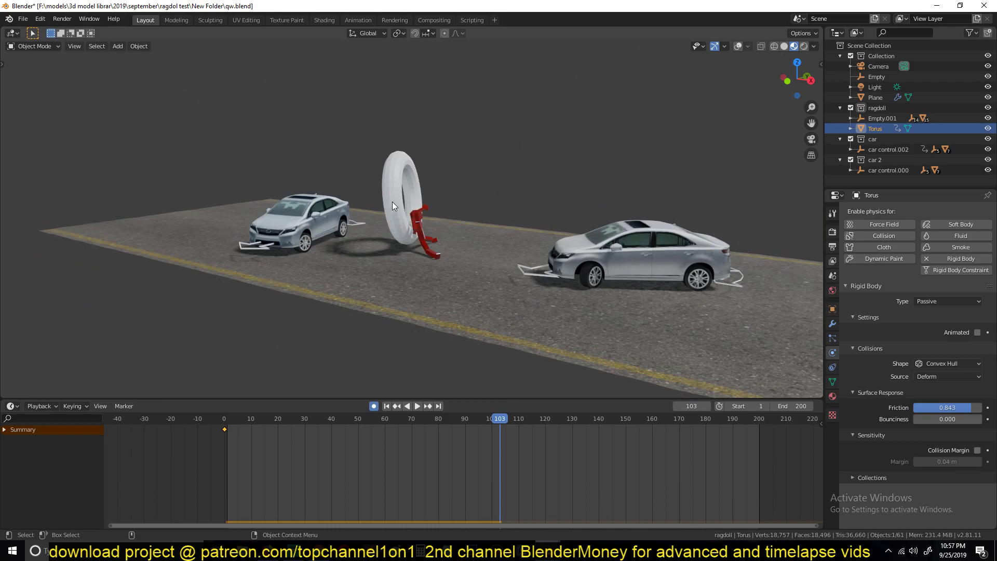
- Delete the torus and show the viewport overlays again
key(x)
click(392, 201)
click(737, 47)
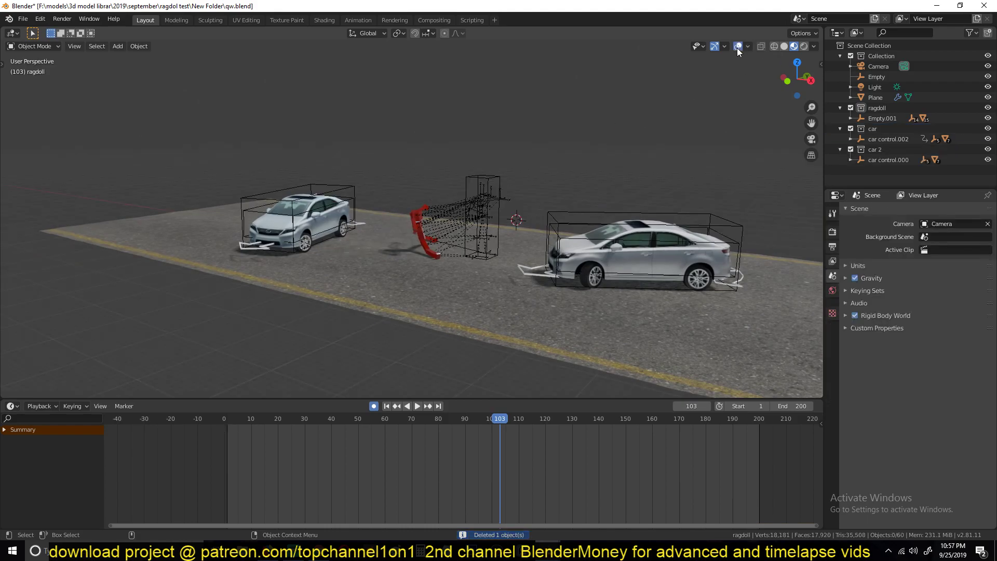
- At frame 0, rotate the ragdoll's main control box freely and about Z so the ragdoll lies roughly horizontal
click(481, 194)
click(478, 184)
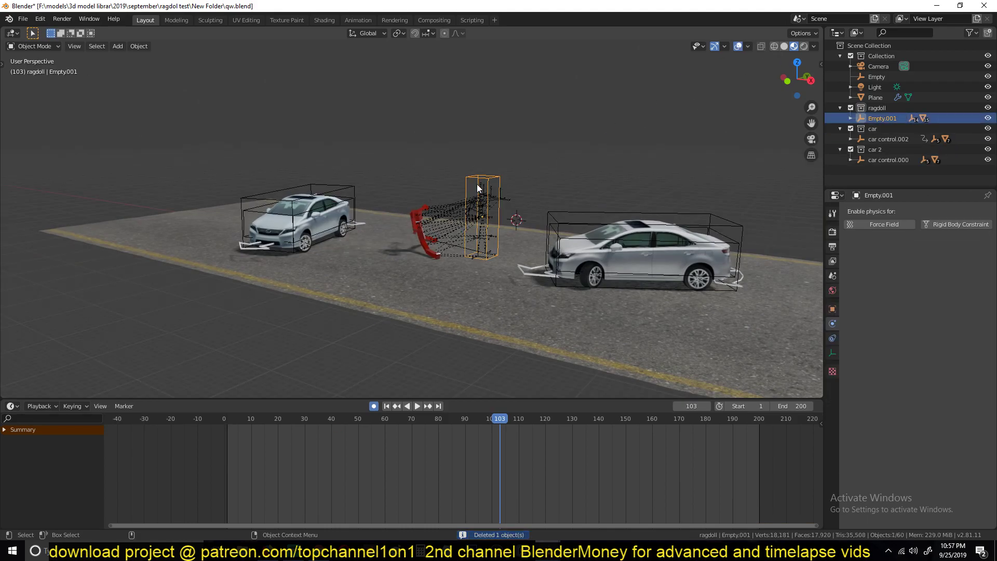
click(225, 419)
middle_drag(272, 395, 567, 248)
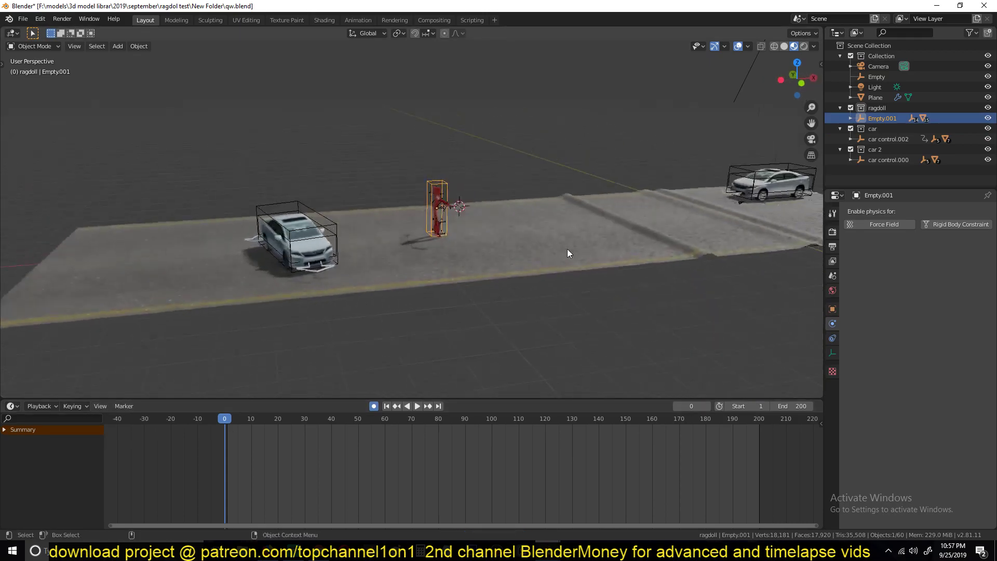
key(r)
key(r)
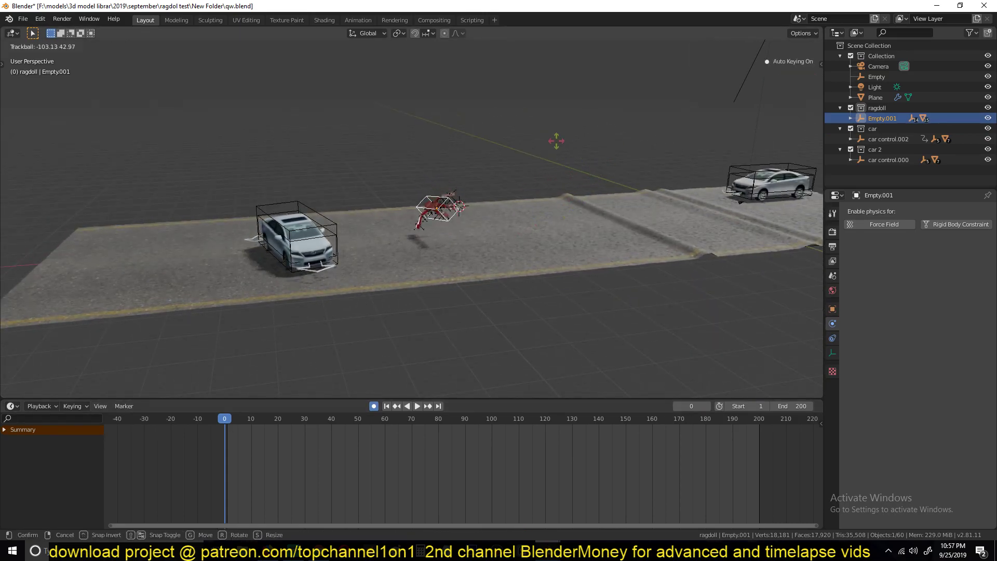
click(576, 161)
key(r)
key(z)
click(488, 225)
- Move the ragdoll's control box up above the road toward the bumps, play the simulation and return to frame 0
key(g)
click(566, 196)
key(space)
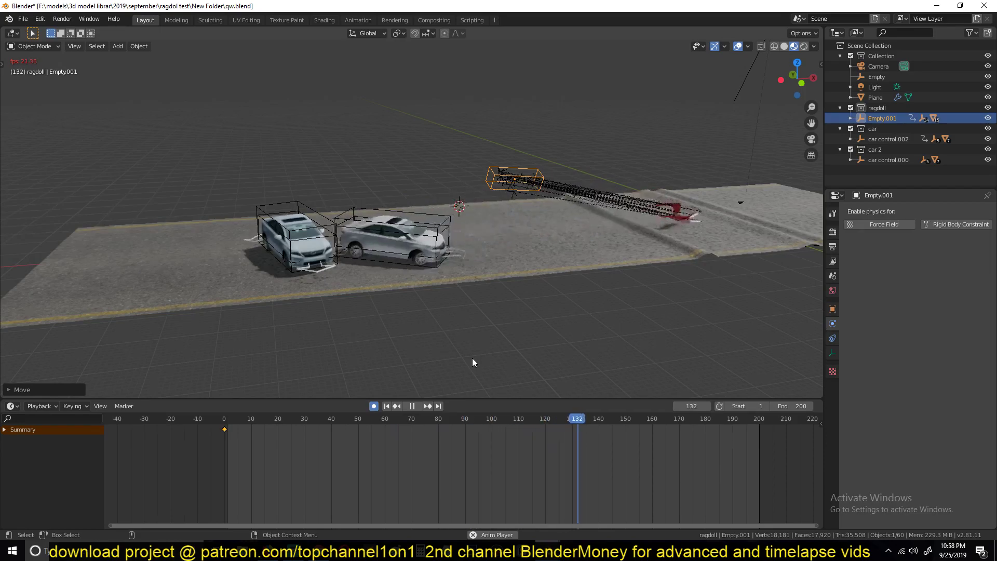
key(Escape)
shift+middle_drag(472, 357, 525, 340)
middle_drag(409, 297, 456, 202)
- Select a ragdoll body part and the road plane in turn, examining their rigid body settings and the scene from road level
click(514, 187)
click(340, 137)
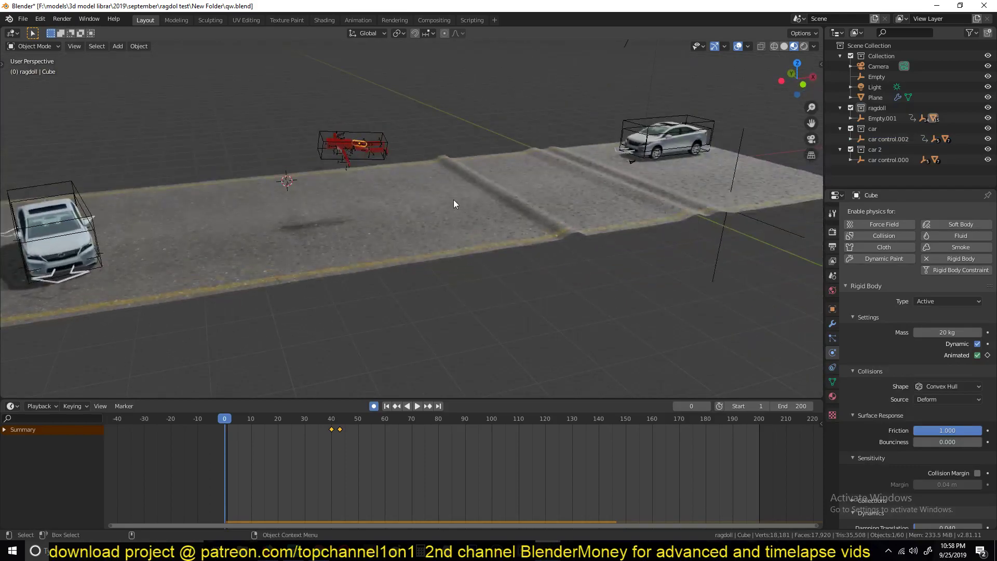
click(559, 197)
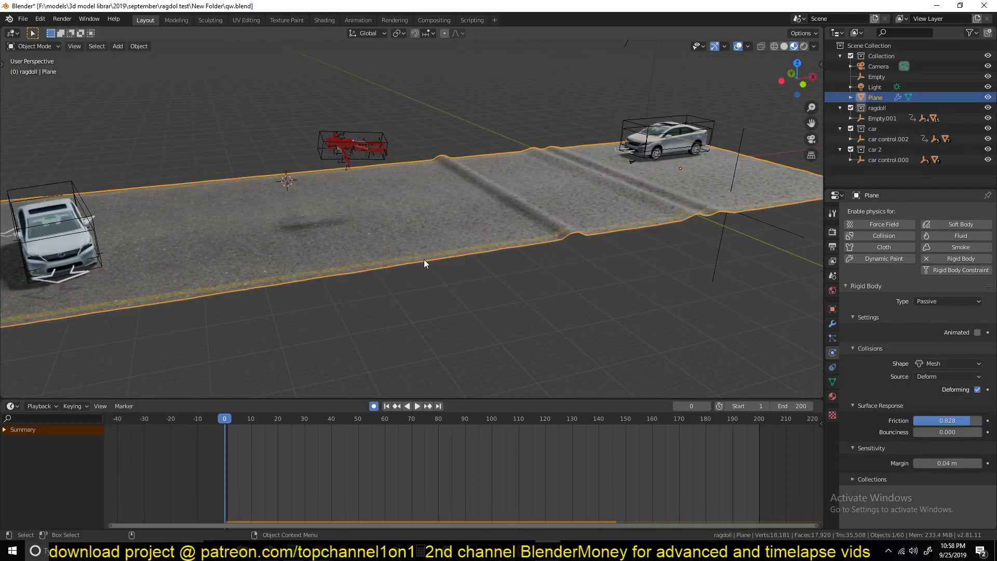
middle_drag(431, 242, 575, 170)
middle_drag(365, 222, 468, 235)
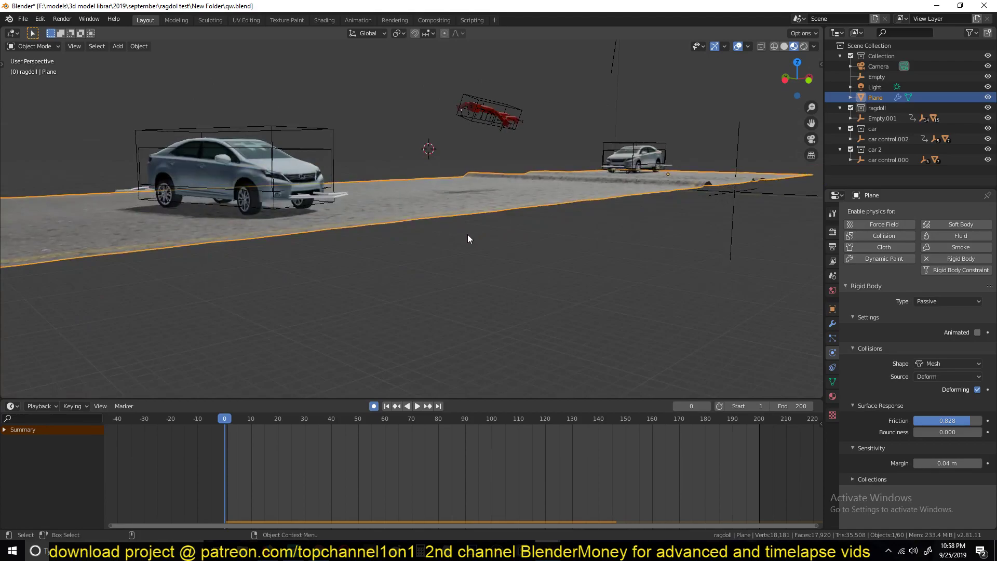